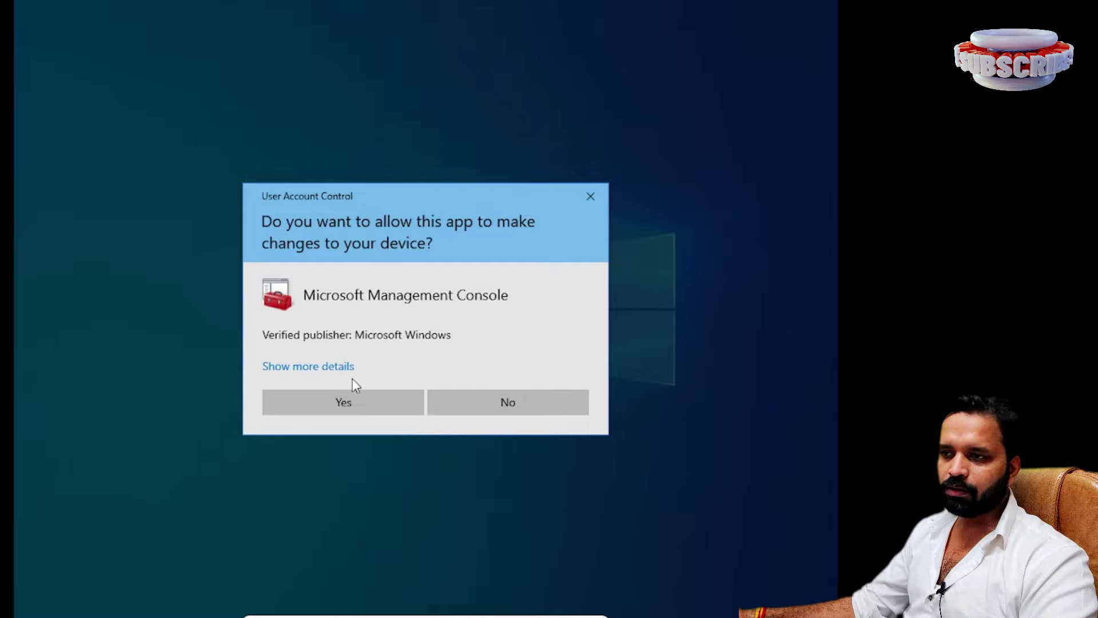
Allow Microsoft Management Console to make changes, maximize its window, and open the Add or Remove Snap-ins dialog.
left_click(343, 402)
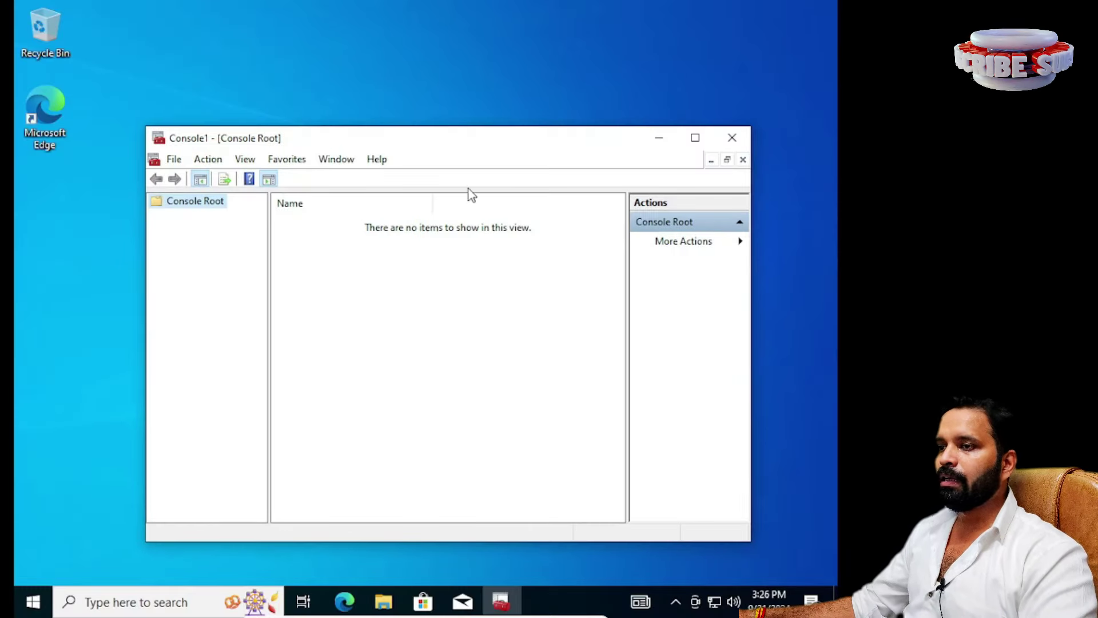
double_click(465, 136)
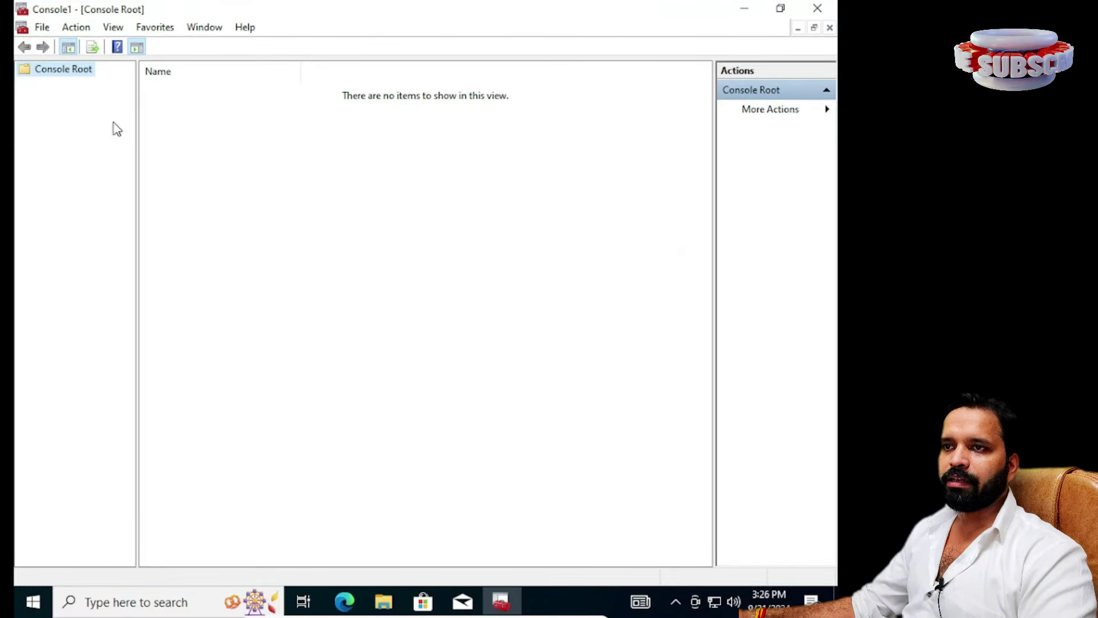
left_click(43, 28)
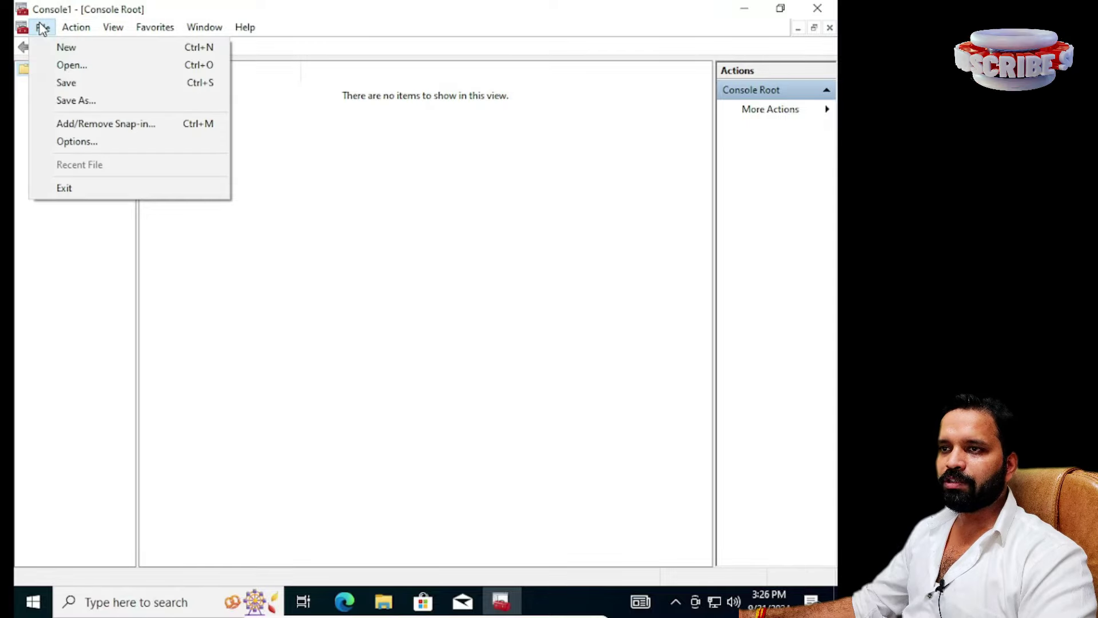
left_click(143, 129)
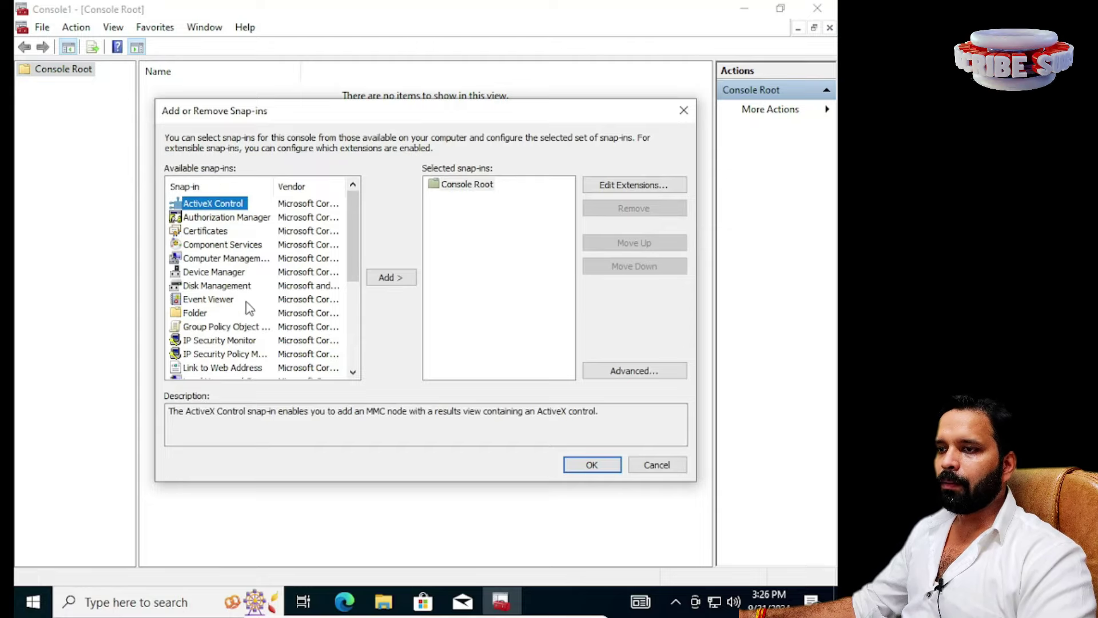
Add the Group Policy Object Editor snap-in to the console, targeting the local user Student Account.
left_click(228, 328)
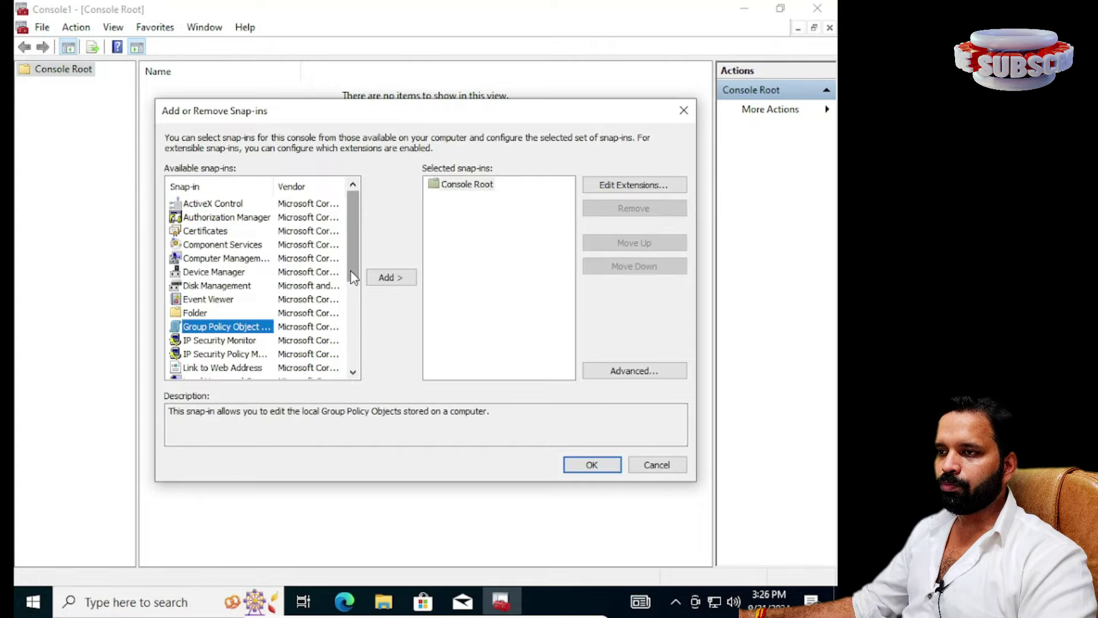
left_click_drag(275, 186, 304, 186)
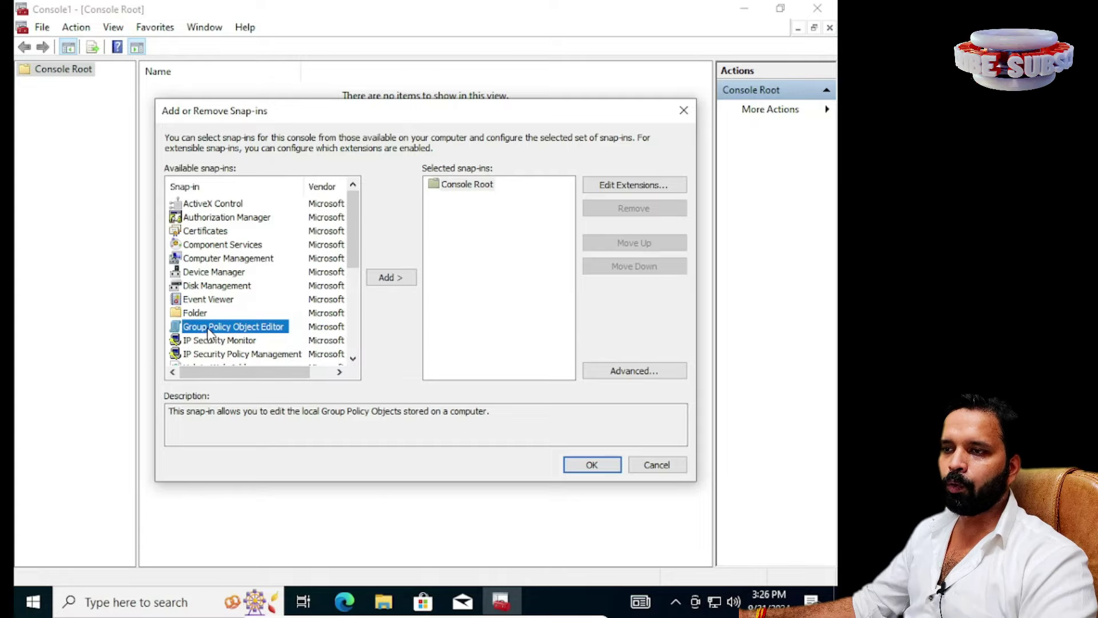
left_click(391, 278)
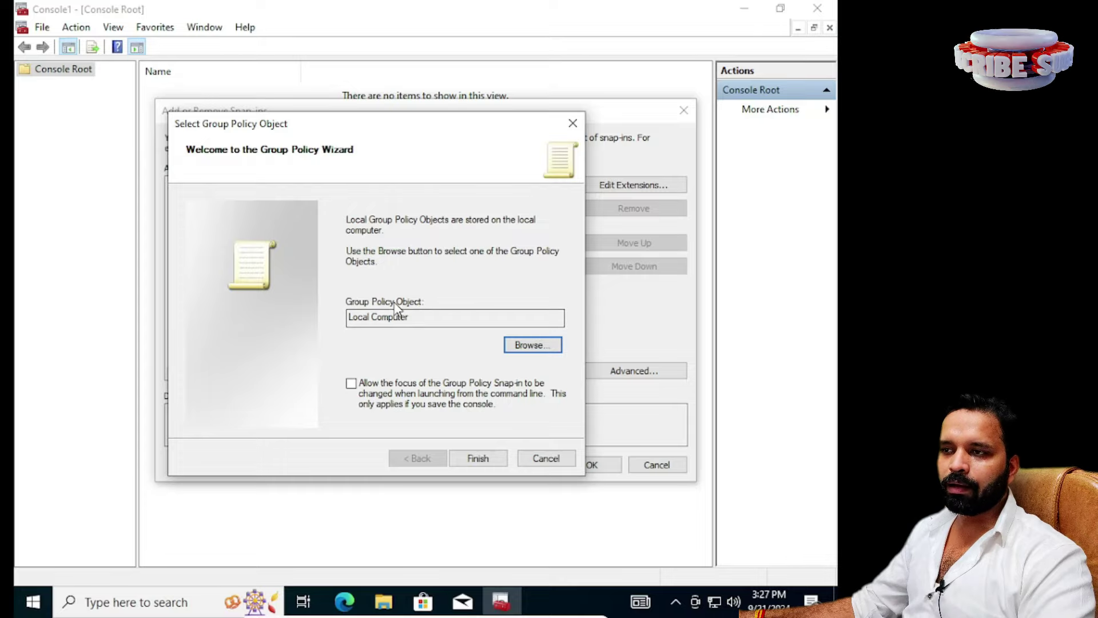
left_click(541, 347)
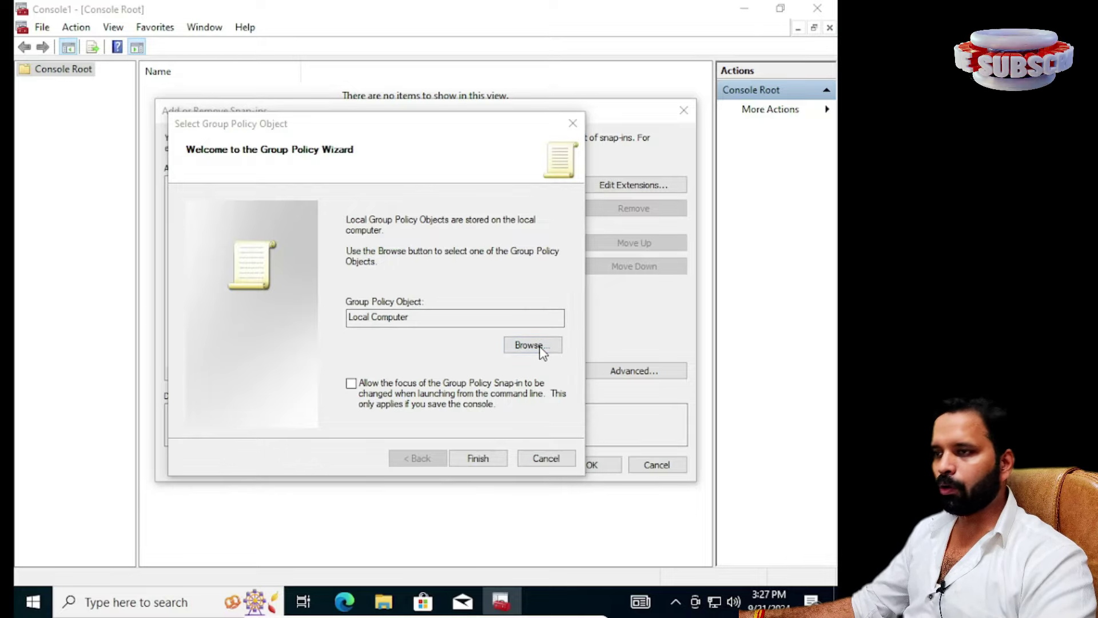
left_click(270, 245)
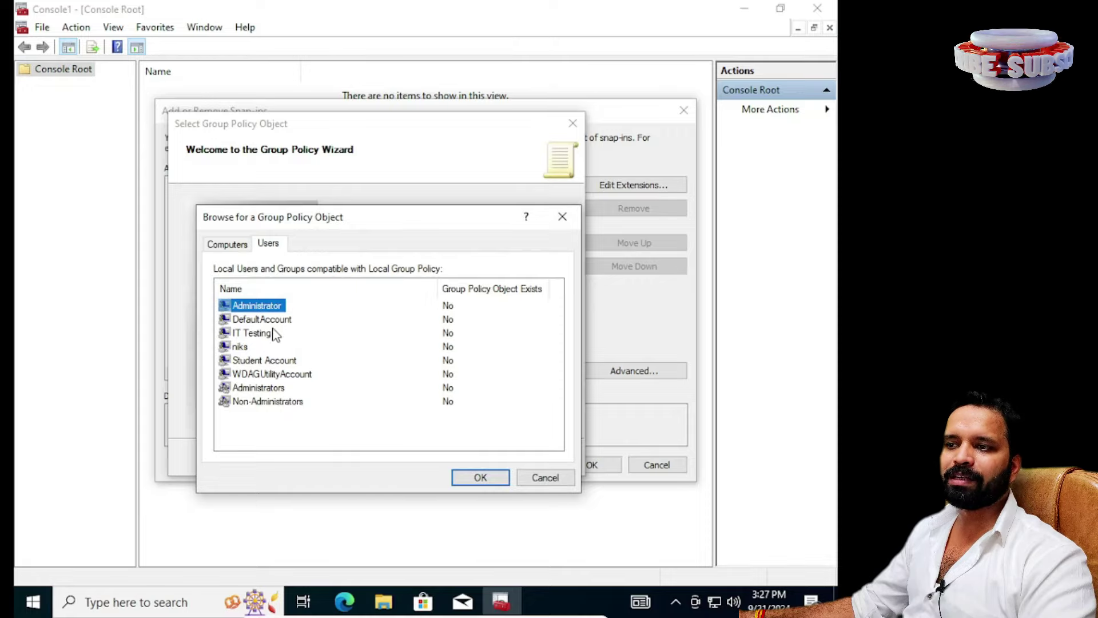
left_click(267, 362)
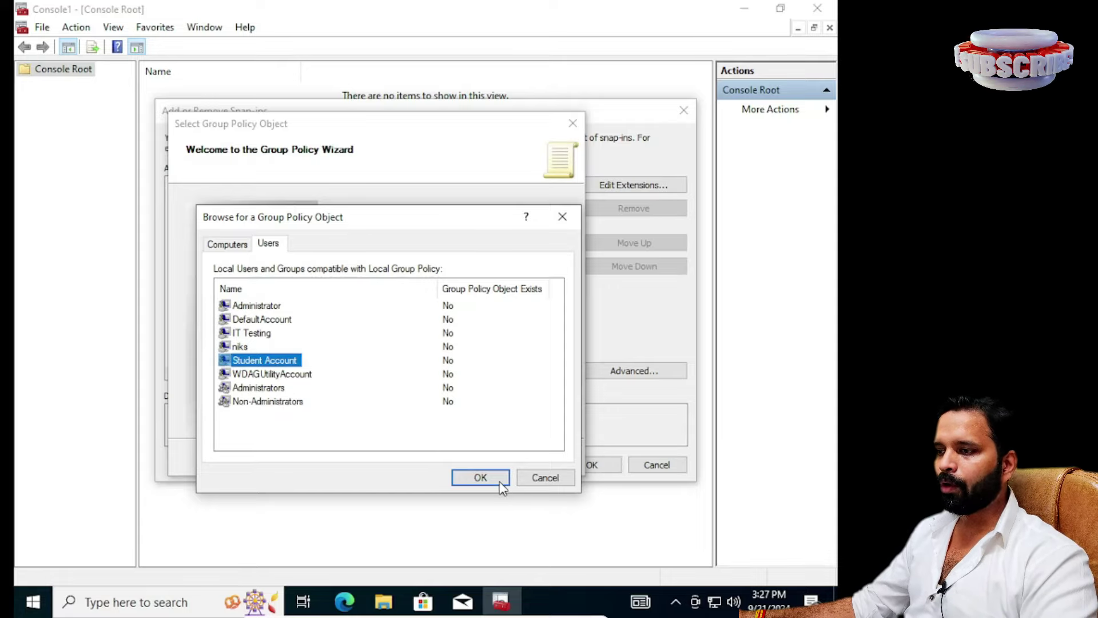
left_click(480, 478)
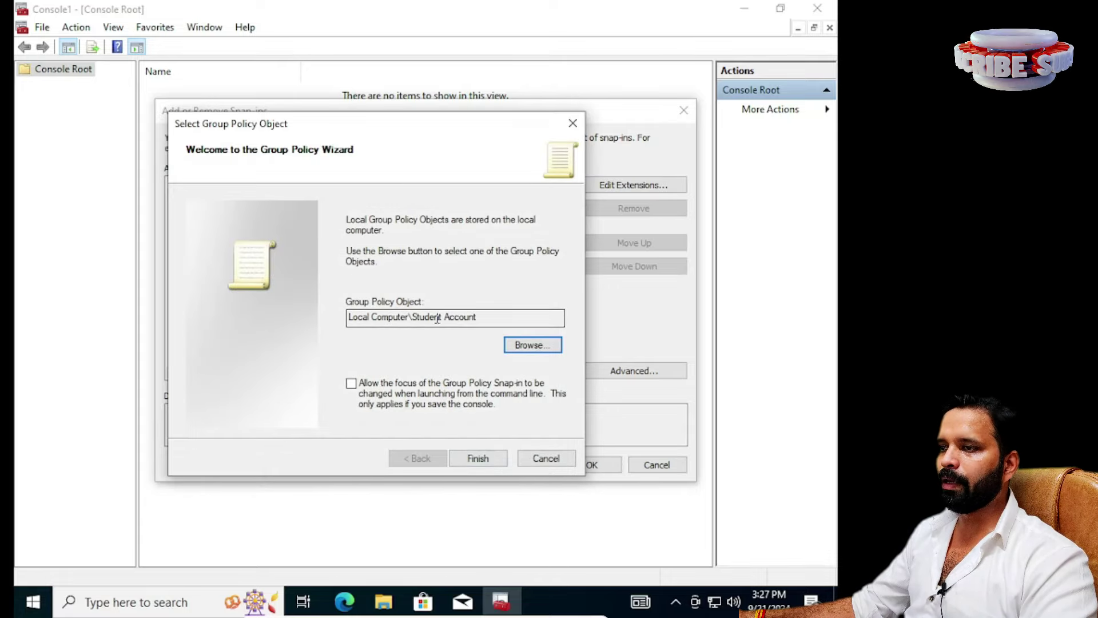
left_click(478, 460)
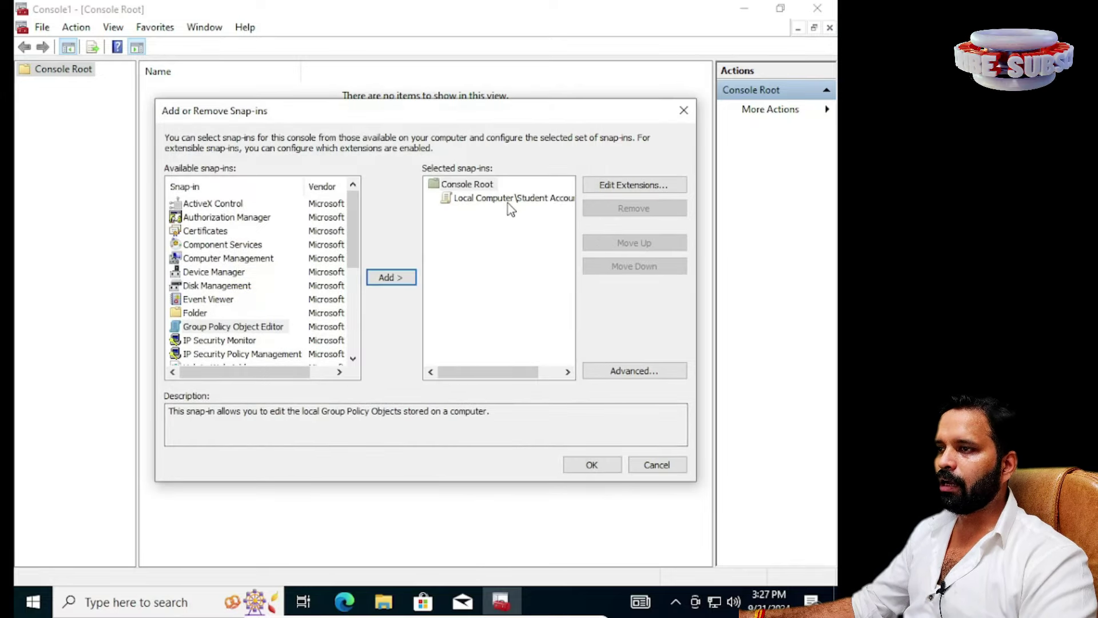
left_click(509, 200)
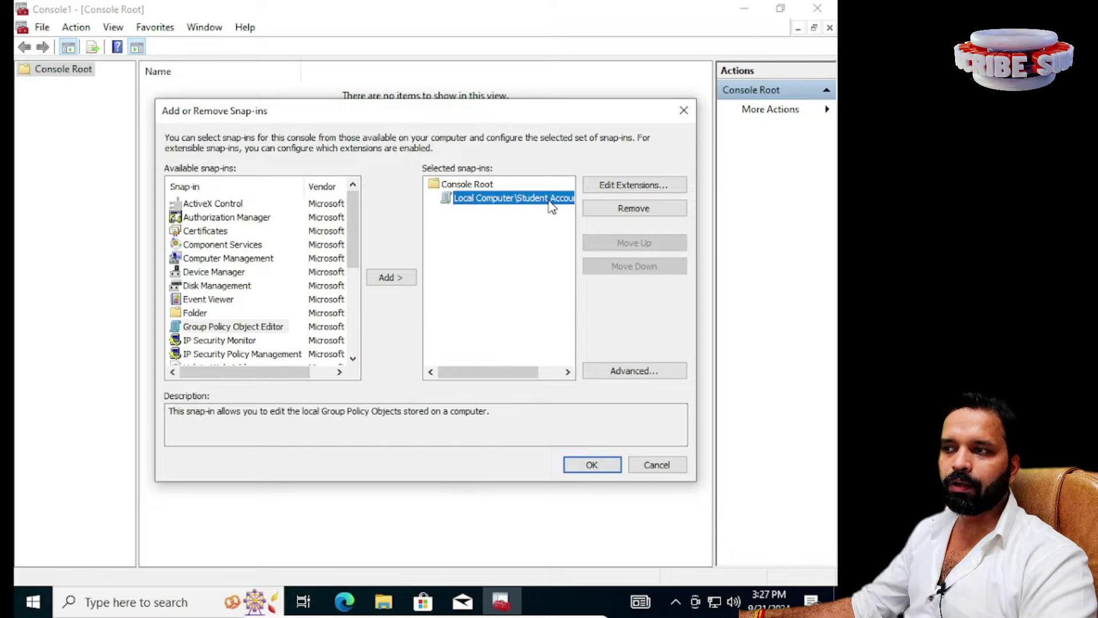
left_click(595, 470)
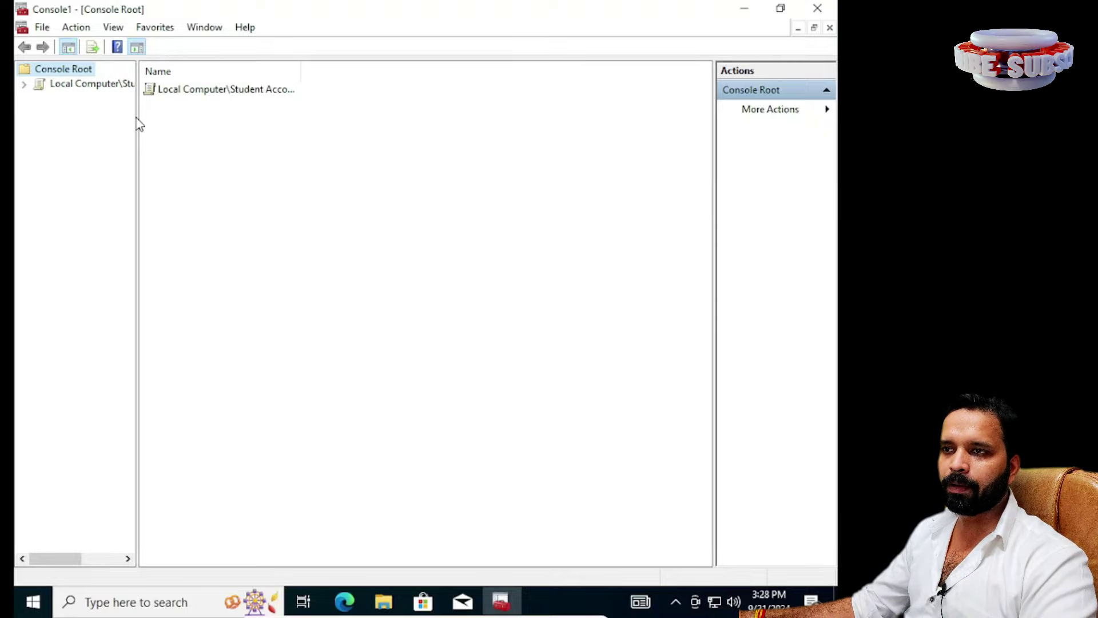
Expand the Student Account policy to User Configuration > Administrative Templates > System and resize the tree so the settings' states fit.
left_click_drag(137, 114, 256, 119)
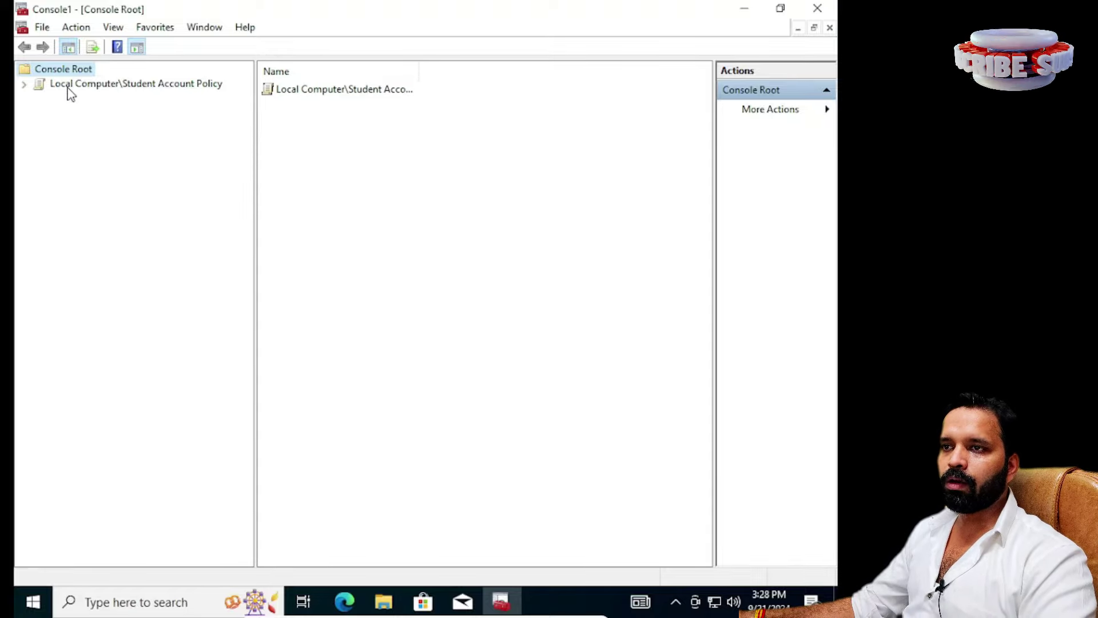
left_click(175, 92)
left_click(25, 86)
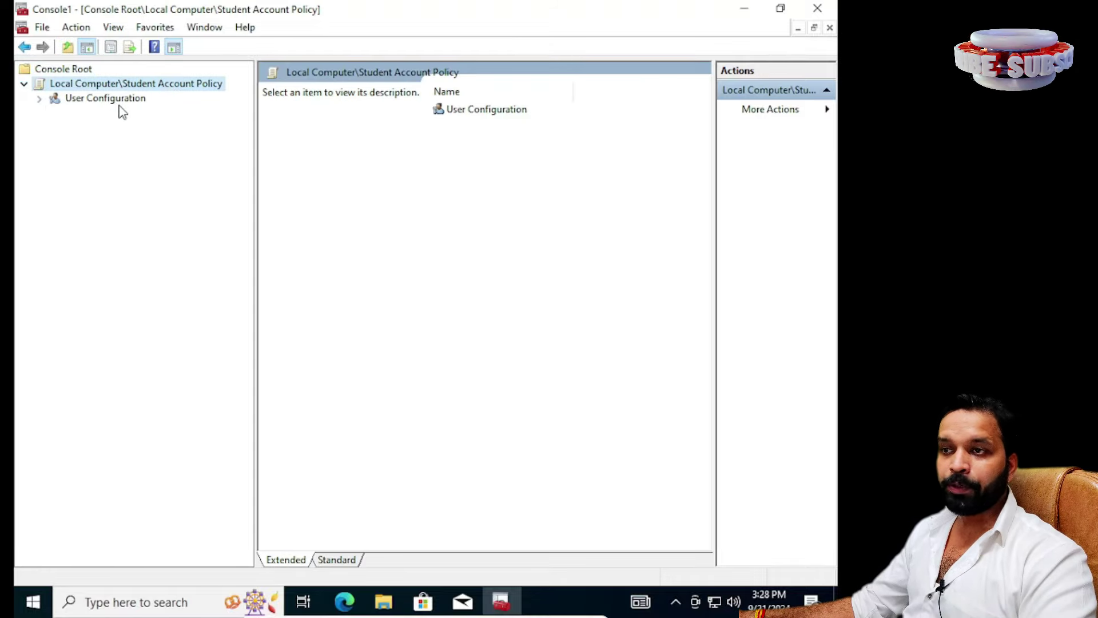
left_click(39, 100)
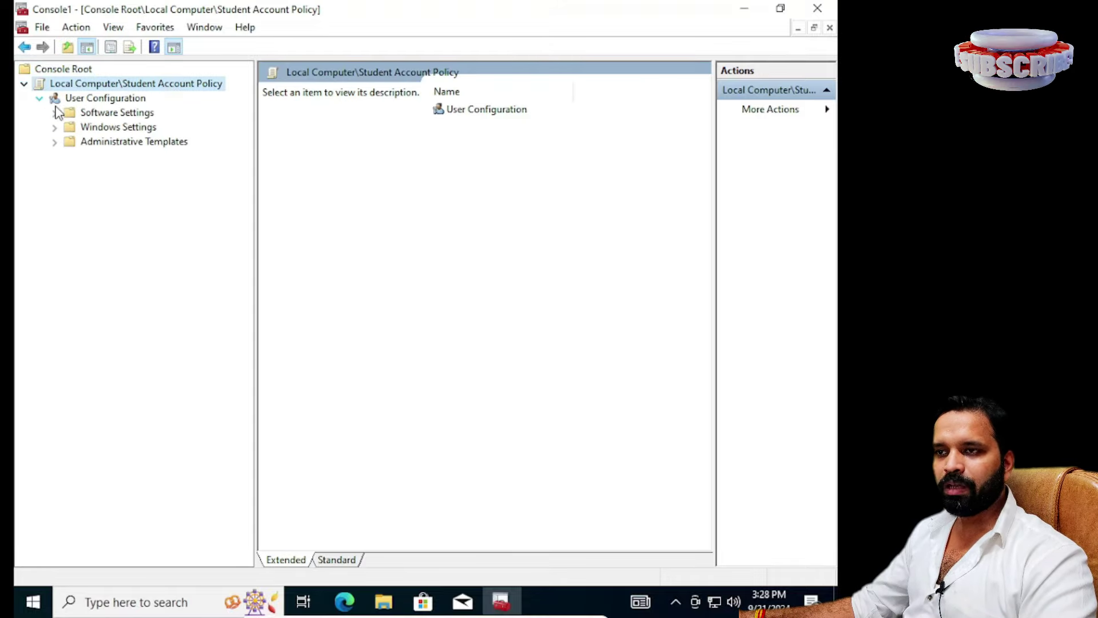
left_click(55, 143)
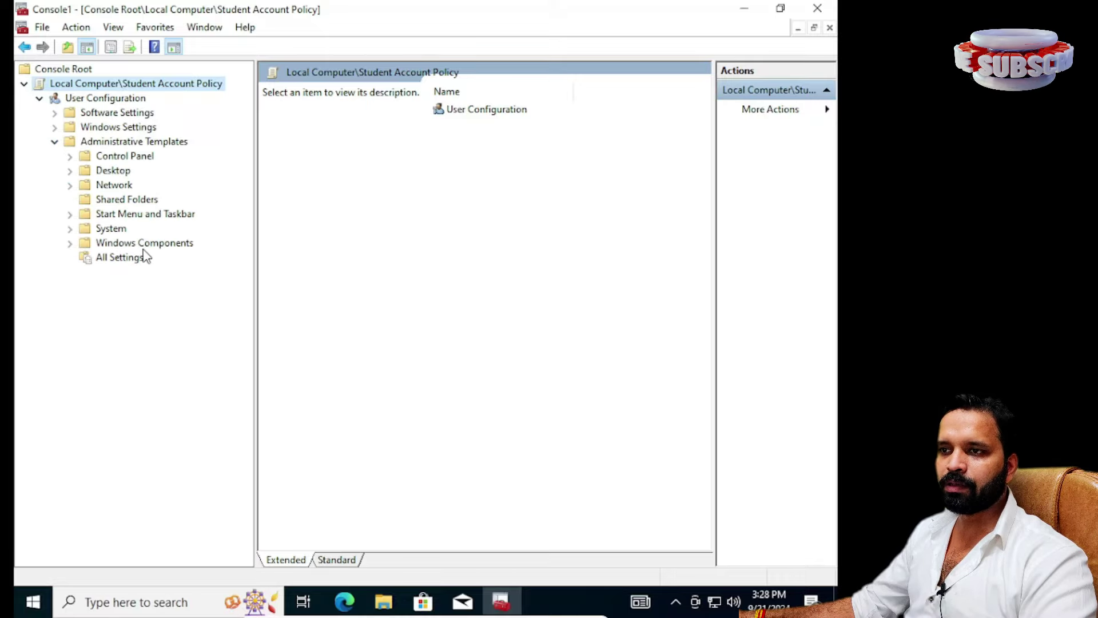
left_click(109, 229)
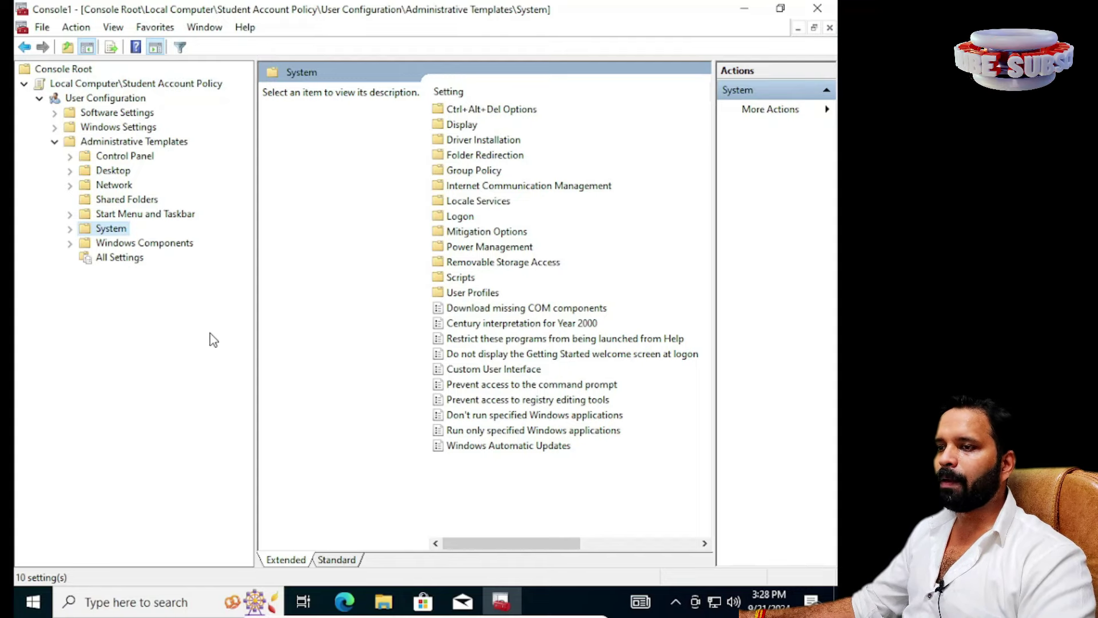
left_click_drag(255, 327, 228, 320)
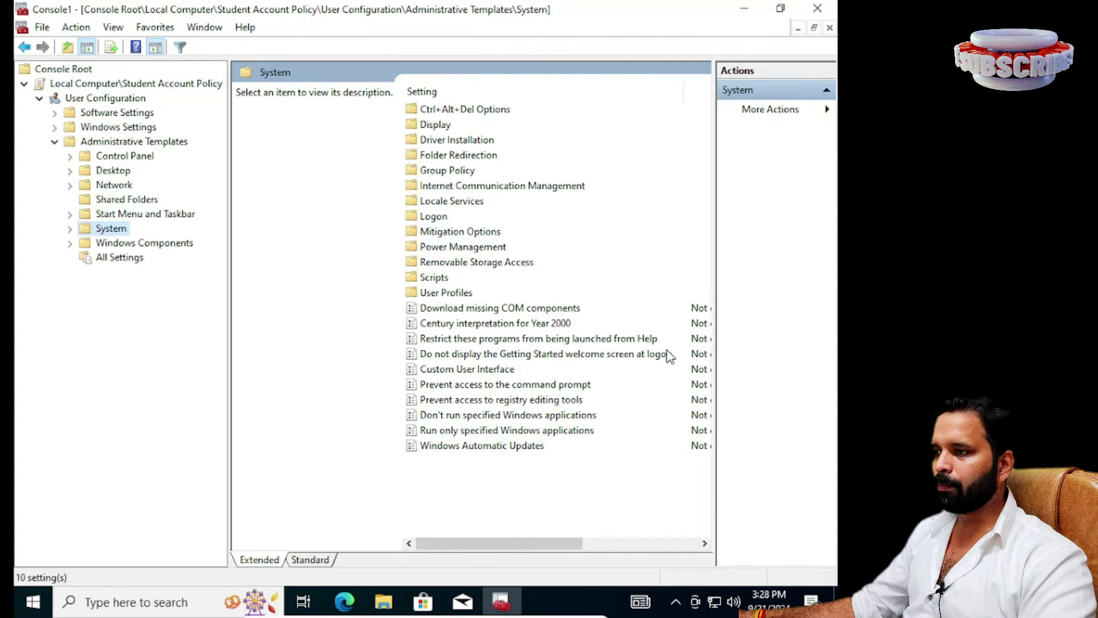
left_click_drag(229, 363, 191, 365)
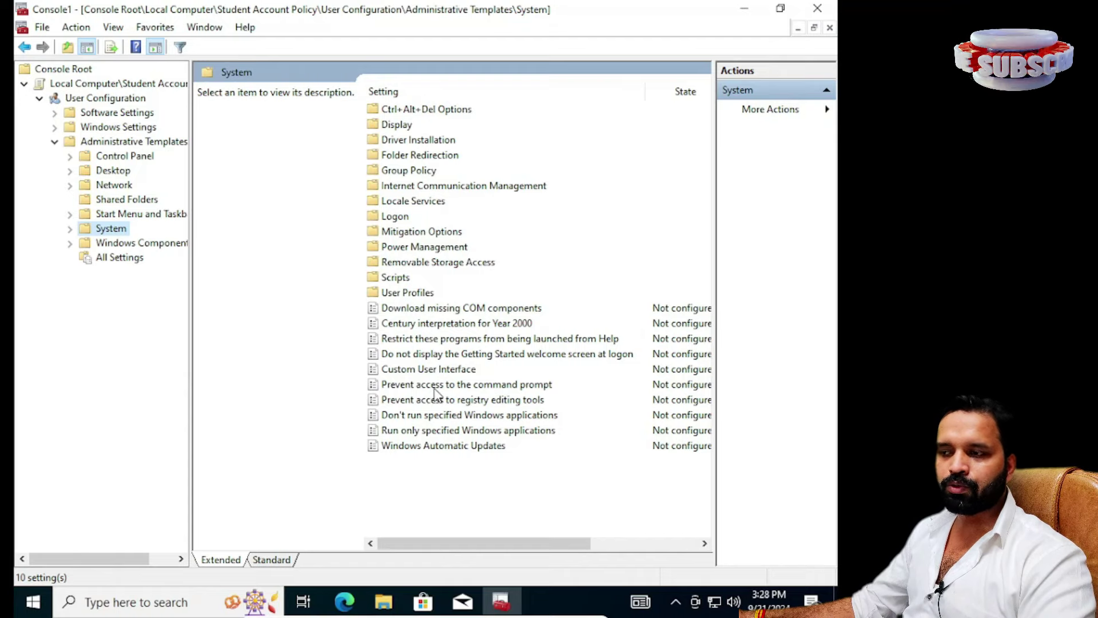
Enable the "Prevent access to the command prompt" policy in the System settings.
left_click(434, 386)
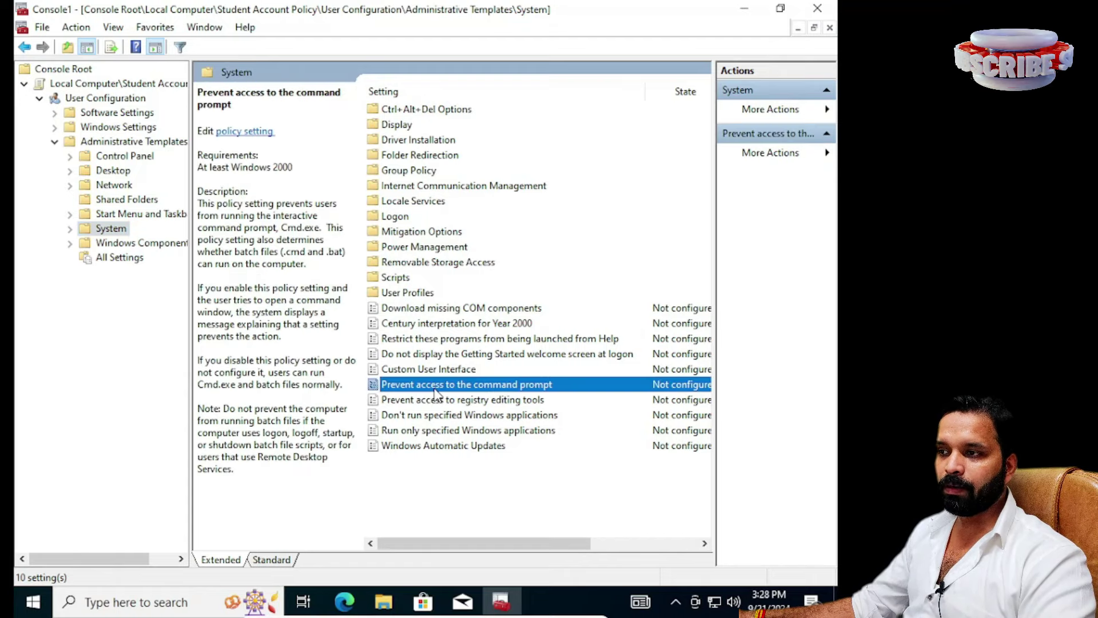
double_click(497, 387)
left_click(96, 165)
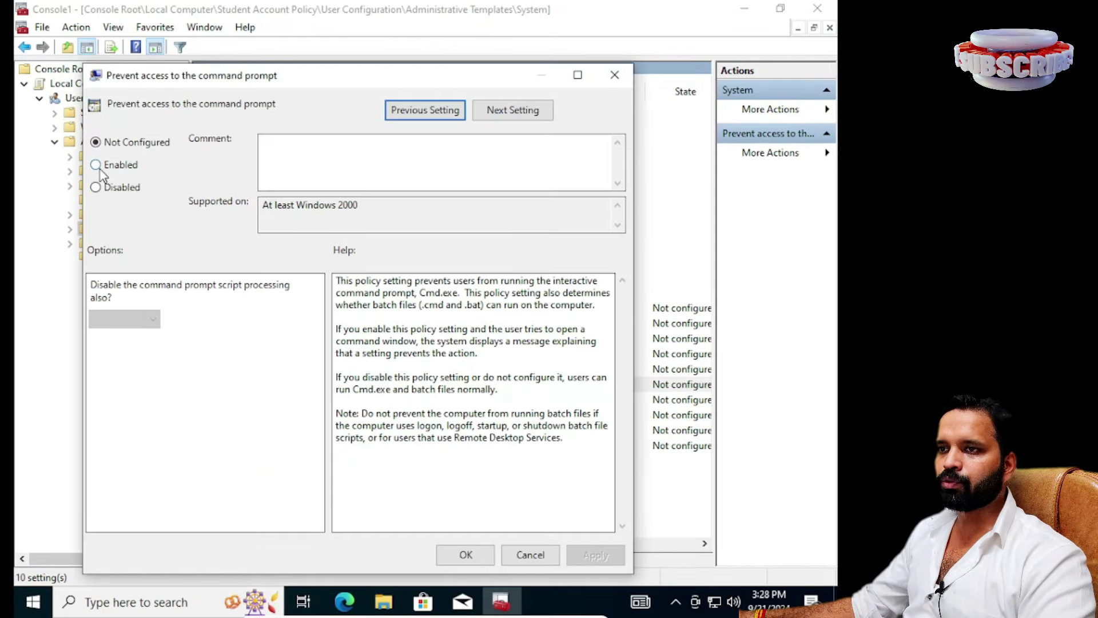
left_click(595, 555)
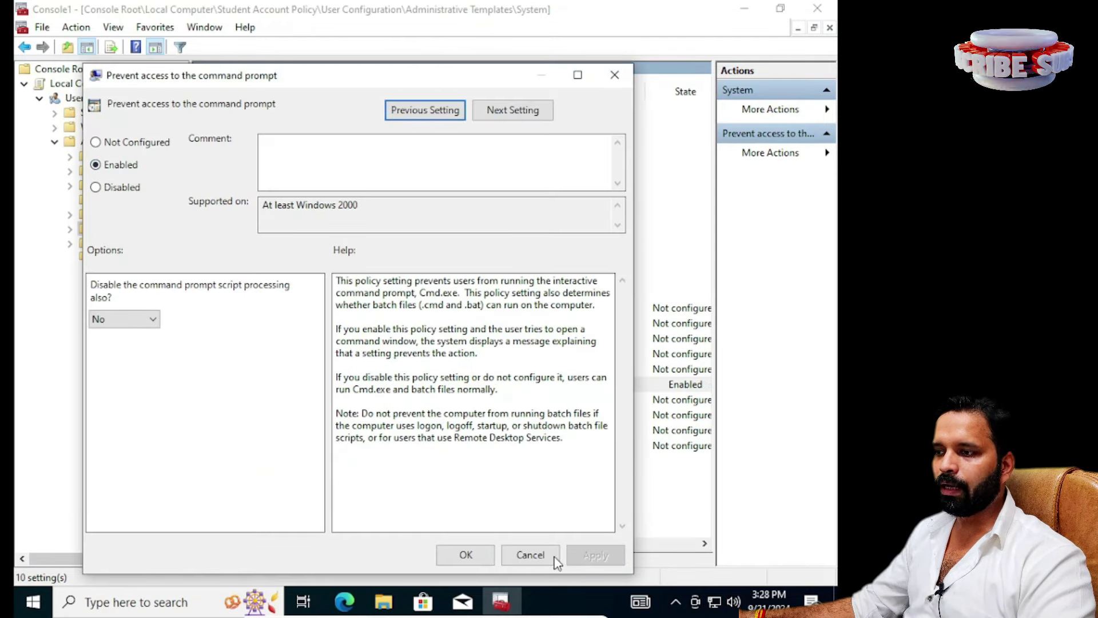
left_click(466, 555)
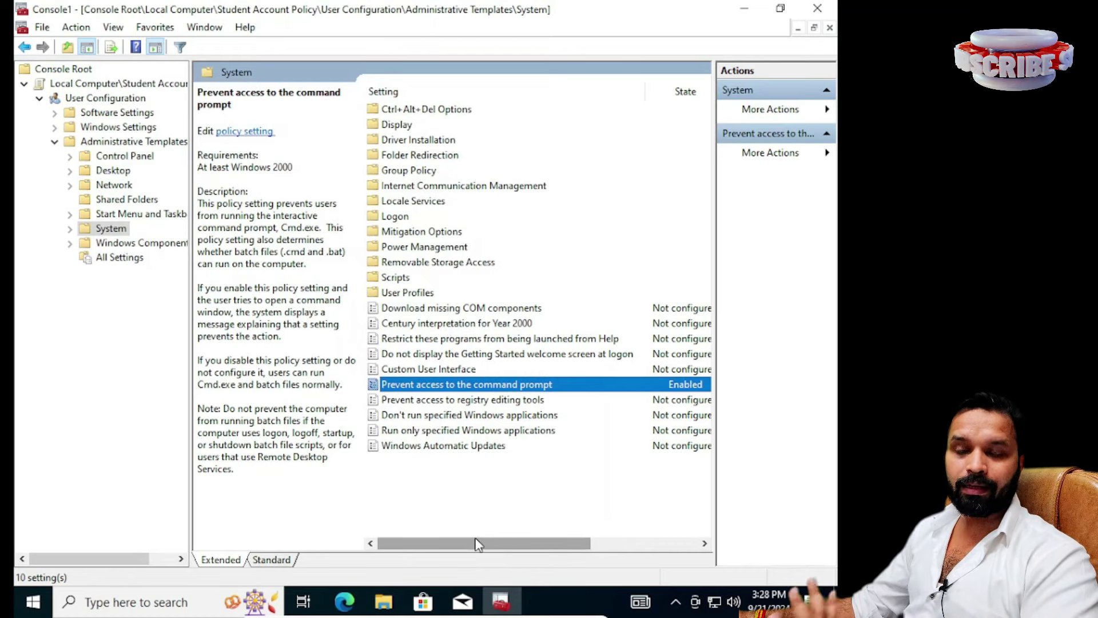
Enable the "Prevent access to registry editing tools" policy in the System settings.
double_click(464, 401)
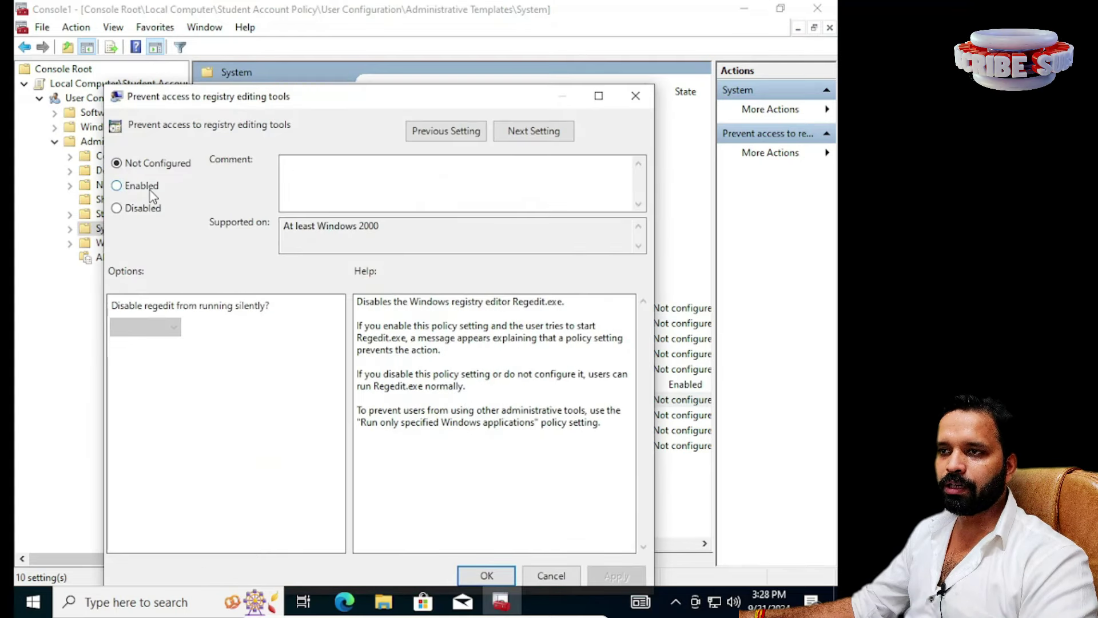
left_click(149, 191)
left_click_drag(201, 96, 197, 55)
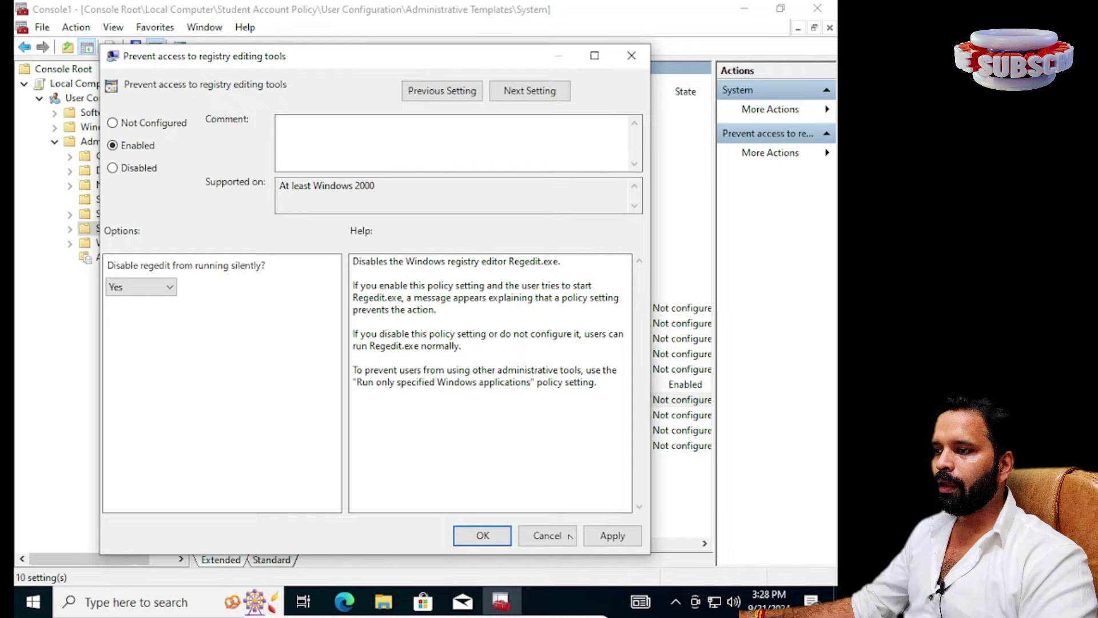
left_click(607, 537)
left_click(484, 536)
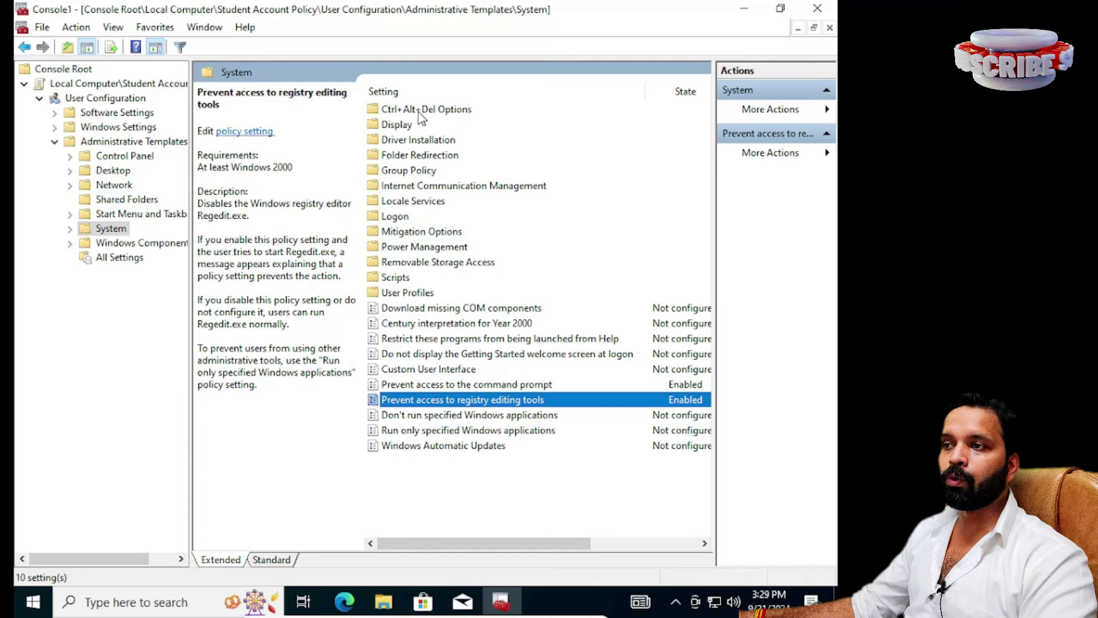
Enable the "Remove Task Manager" policy in the System folder's Ctrl+Alt+Del Options.
double_click(434, 112)
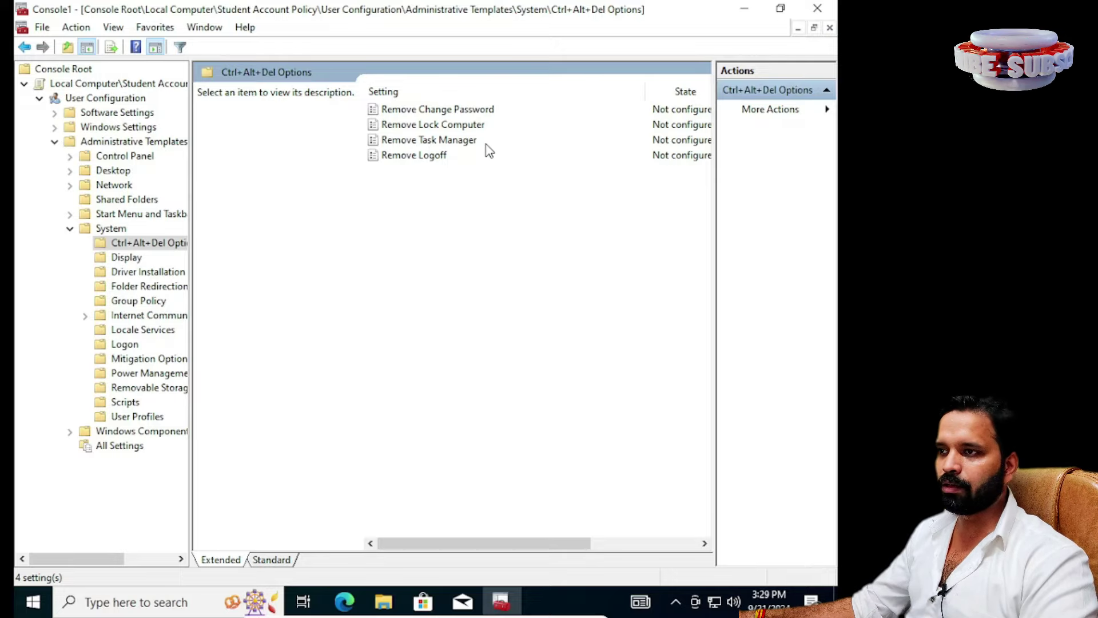
double_click(449, 141)
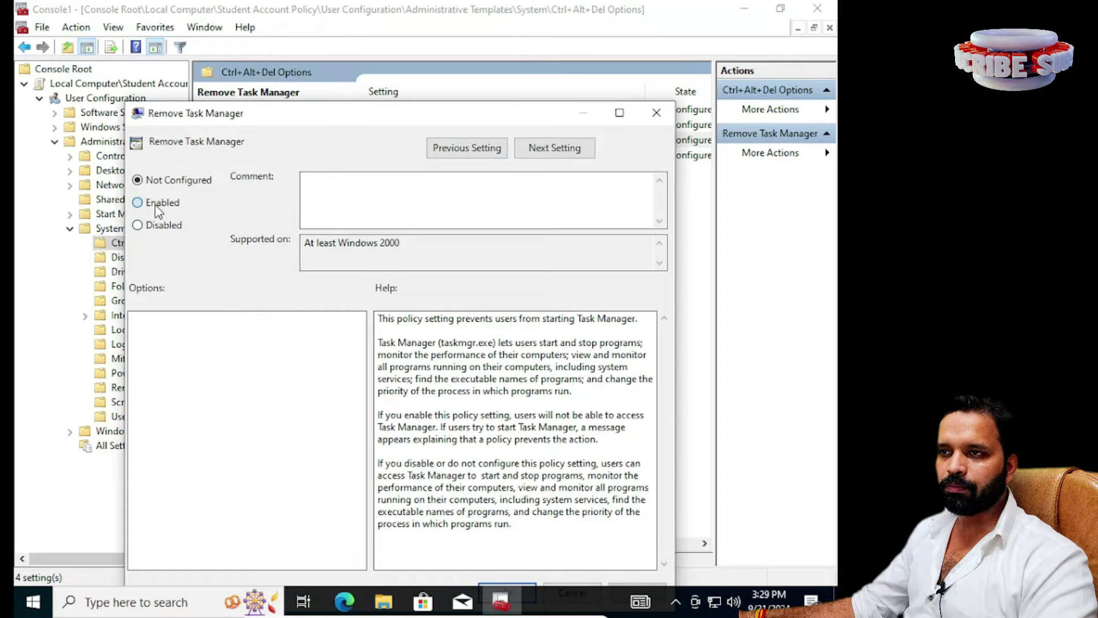
left_click(155, 203)
left_click_drag(249, 115, 248, 47)
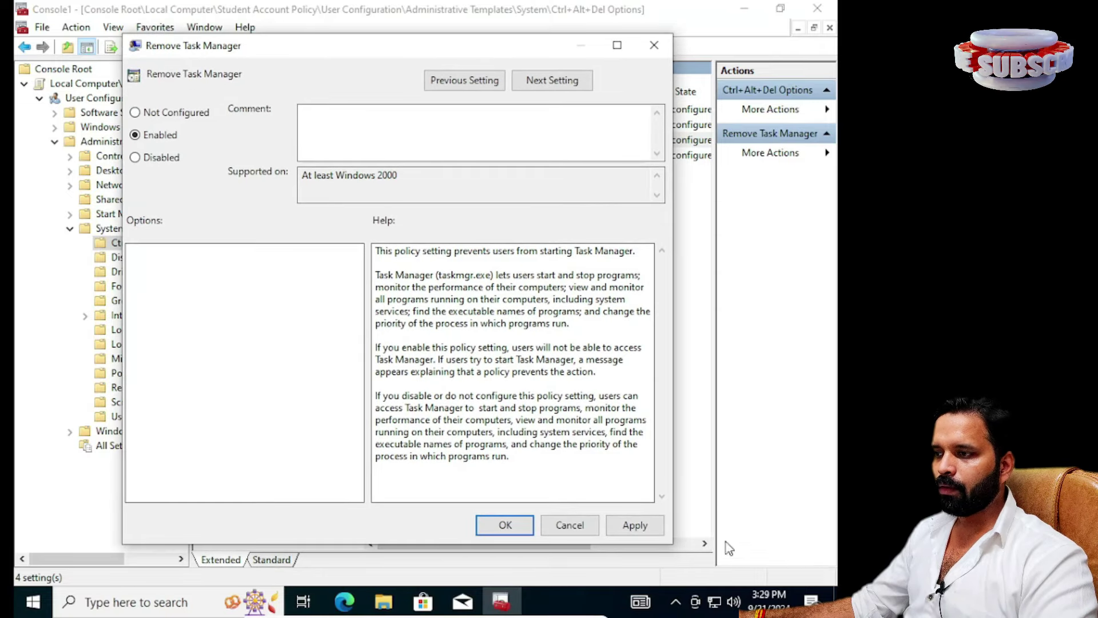
left_click(636, 524)
left_click(520, 524)
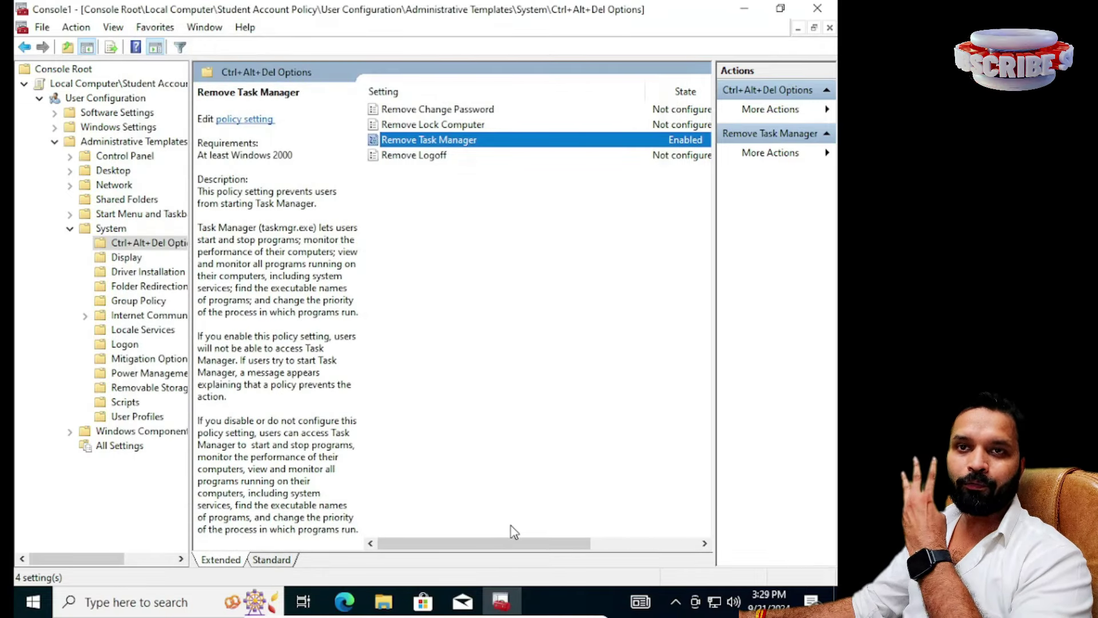
Enable the "Prohibit access to Control Panel and PC settings" policy in the Control Panel folder of Administrative Templates.
left_click_drag(190, 211, 232, 210)
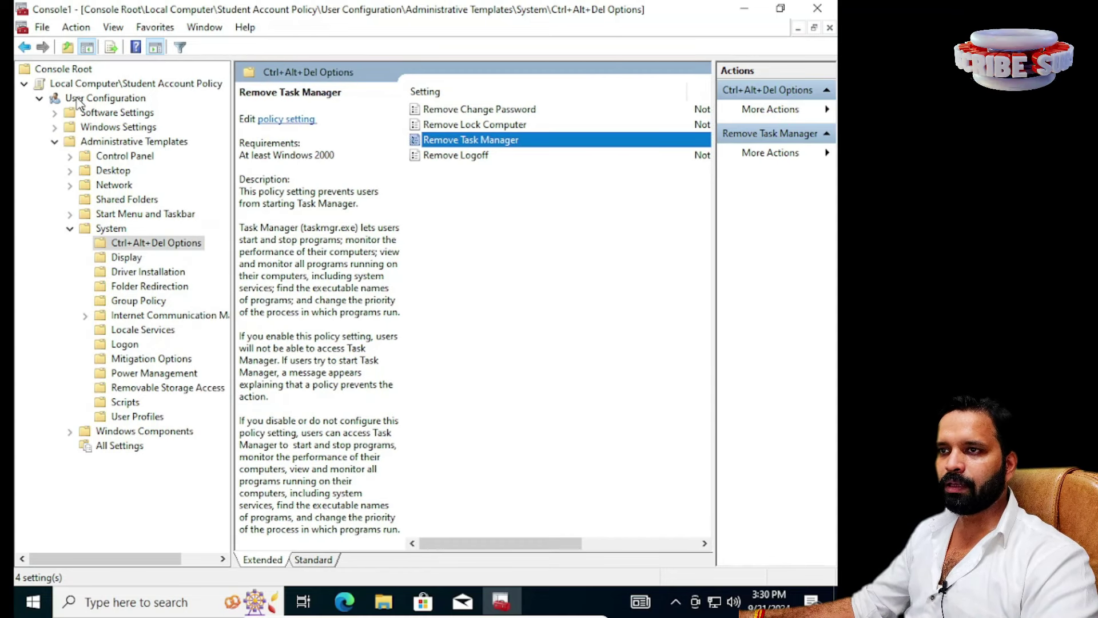
left_click(115, 158)
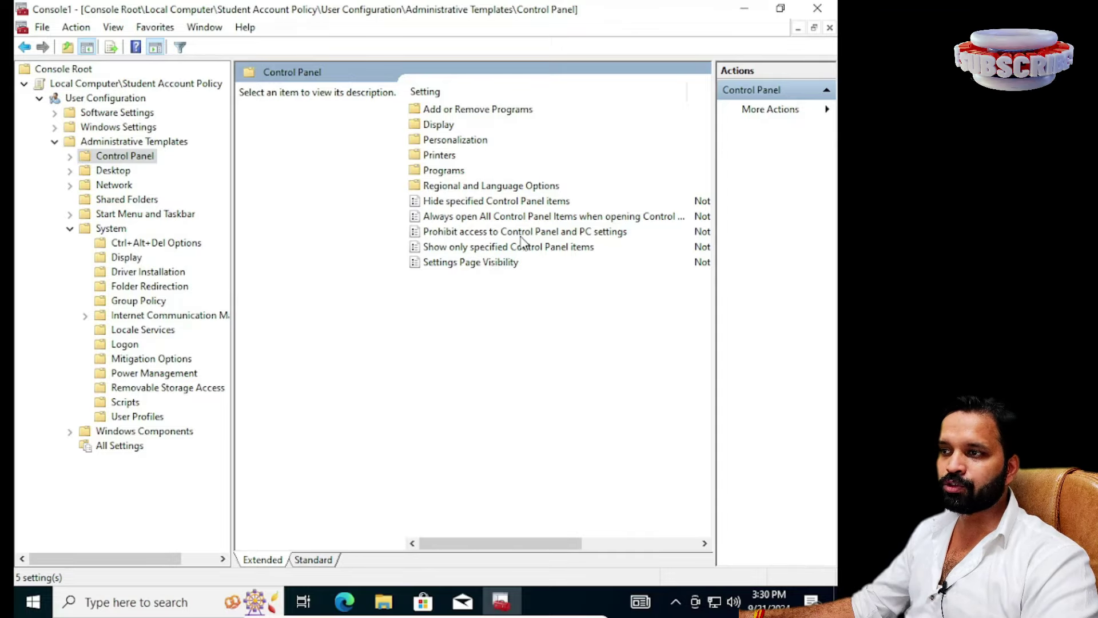
double_click(583, 234)
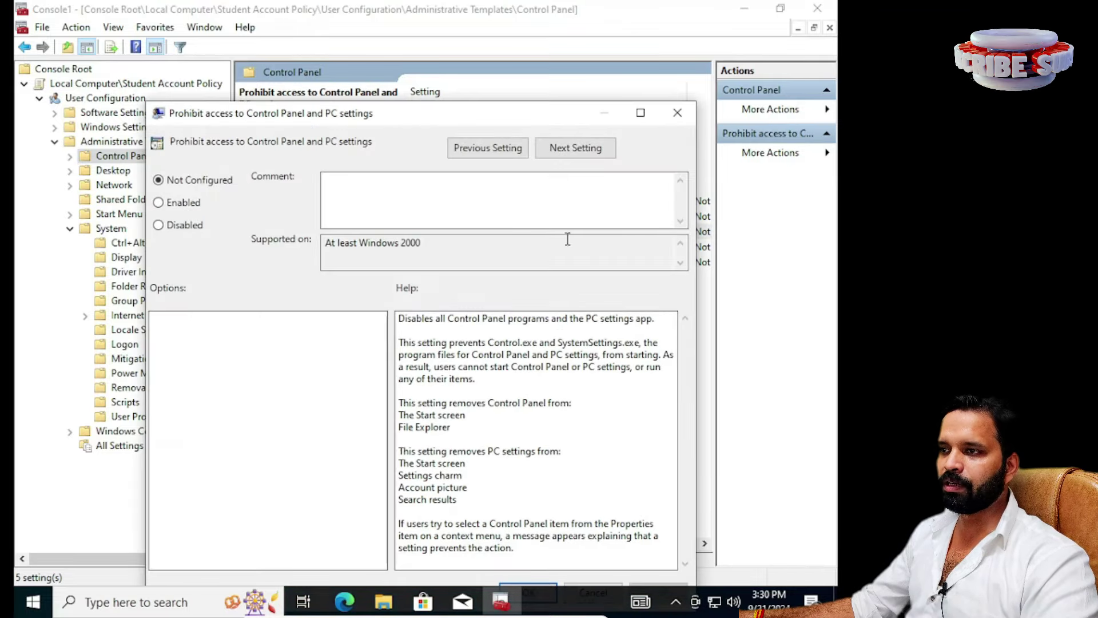
left_click(184, 203)
left_click_drag(289, 114, 279, 56)
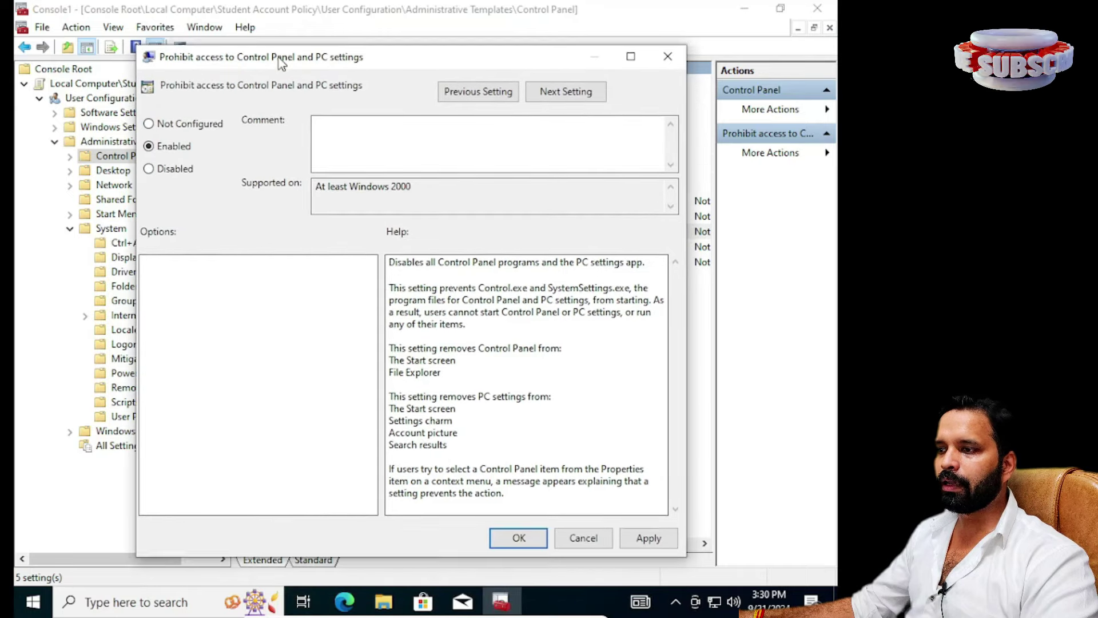
left_click(649, 534)
left_click(519, 535)
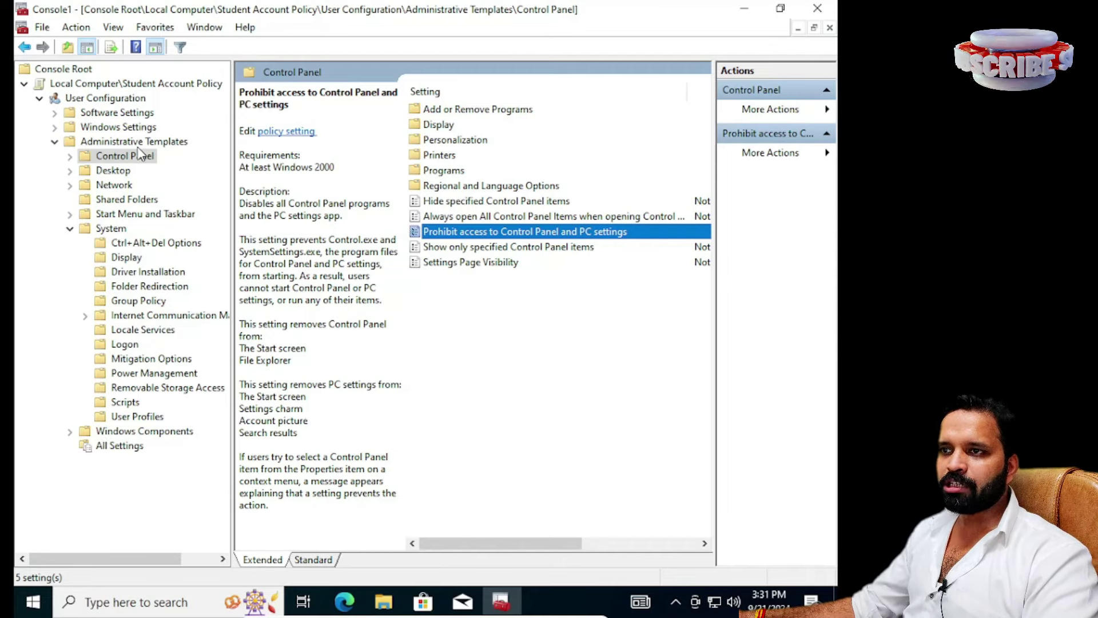
Enable "Prevent access to drives from My Computer" under Windows Components > File Explorer with the "Restrict C drive only" option.
left_click(109, 438)
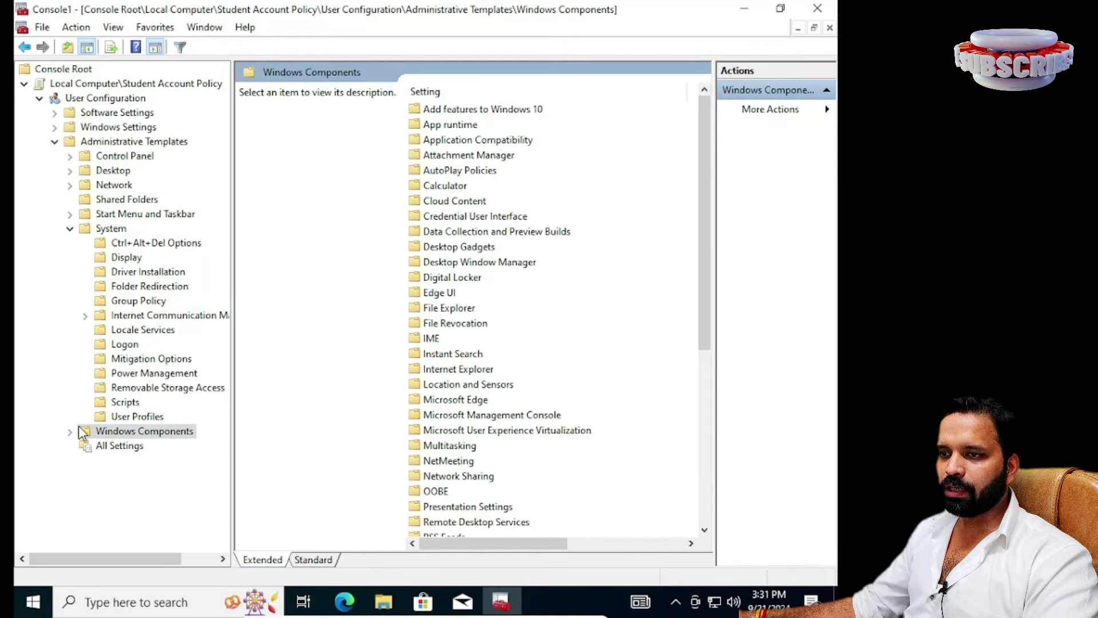
double_click(439, 312)
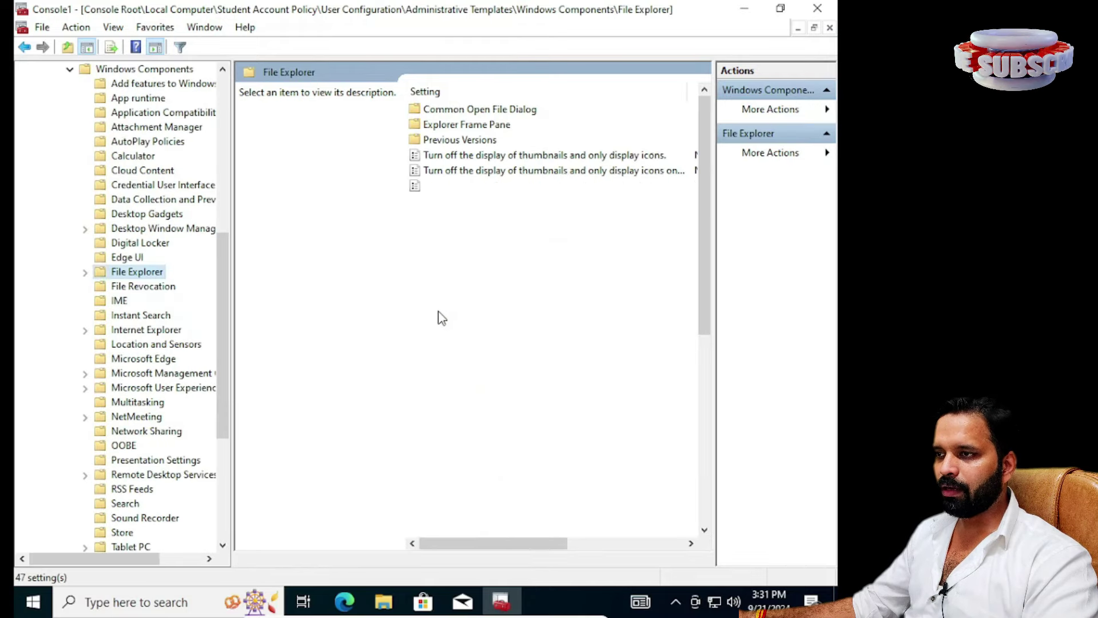
left_click(499, 243)
scroll(499, 246, "down", 7)
left_click(499, 369)
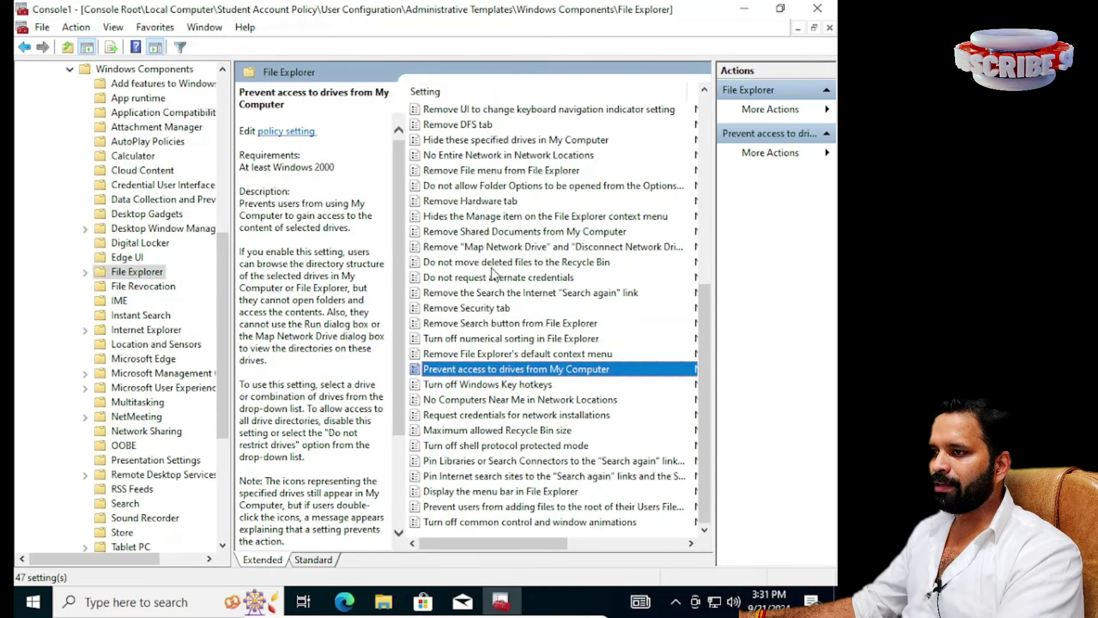
double_click(521, 372)
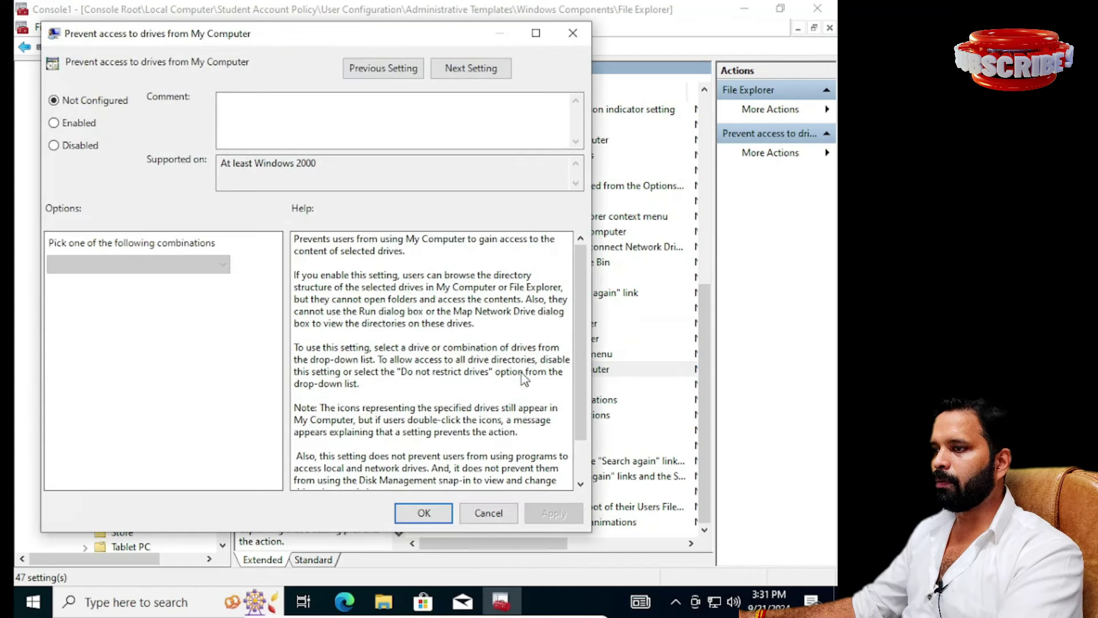
left_click(69, 127)
left_click(118, 266)
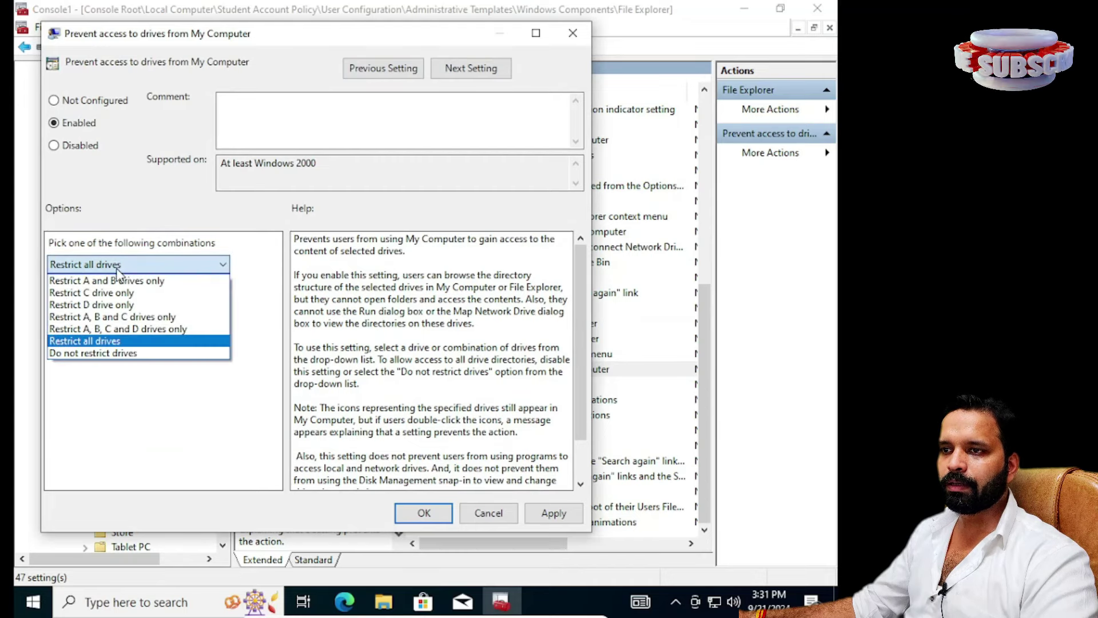
left_click(101, 297)
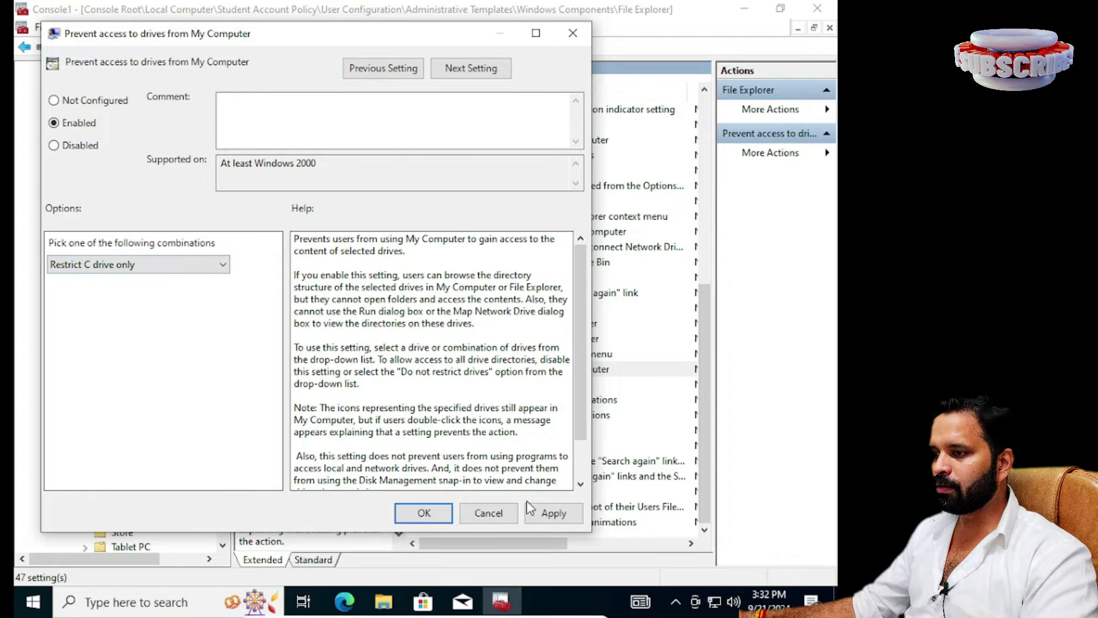
left_click(423, 513)
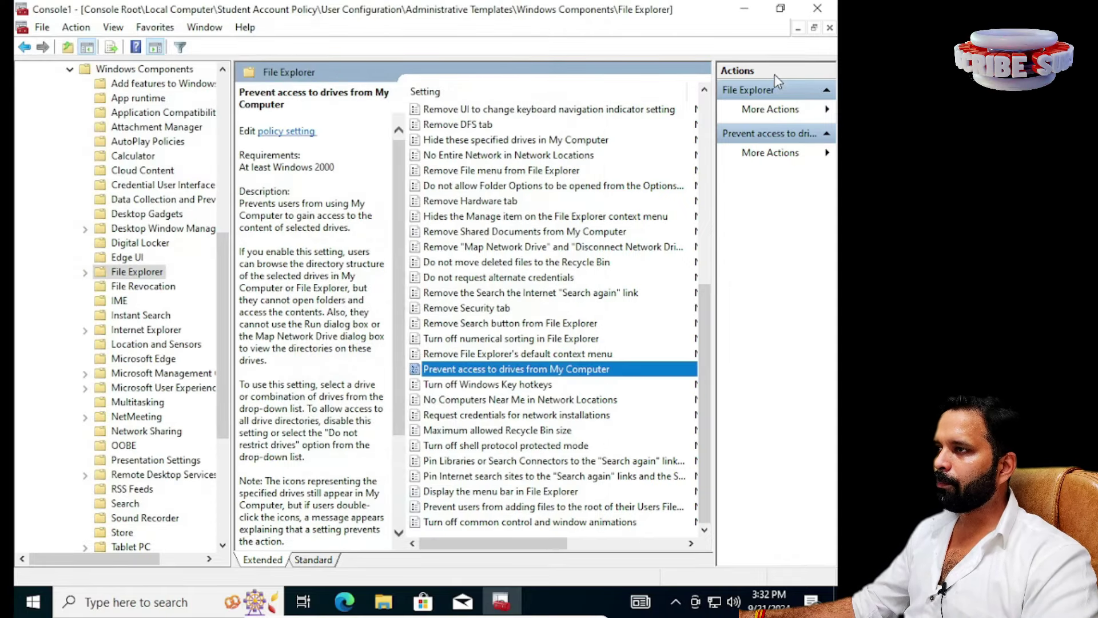
Save the console as "Student Account Restrictions" on Local Disk (C:) and close it.
left_click(42, 27)
left_click(67, 84)
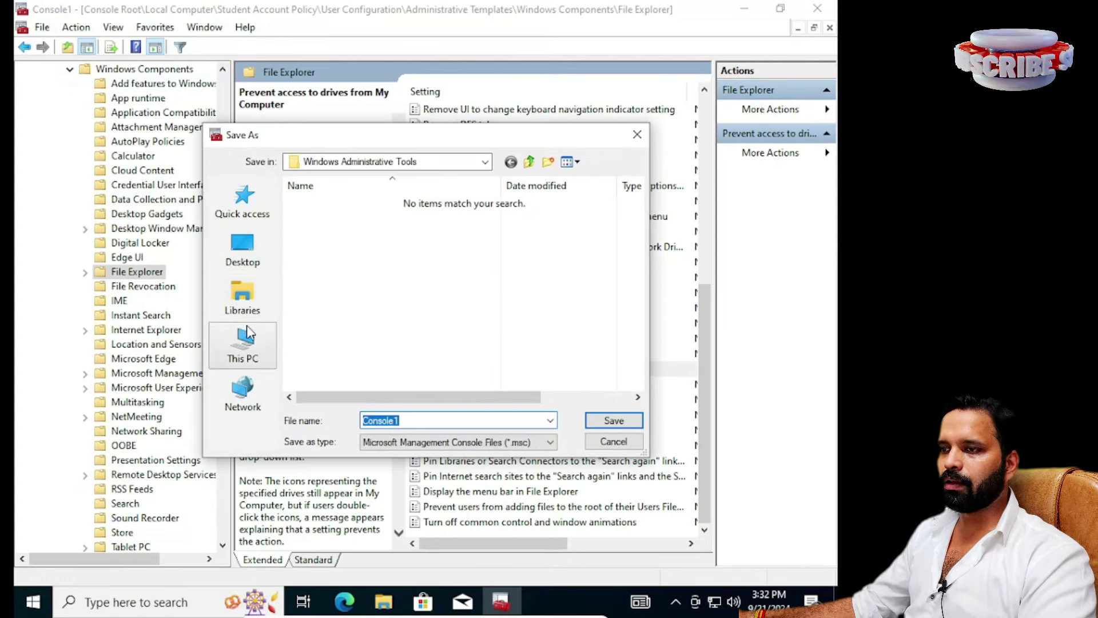
left_click(247, 350)
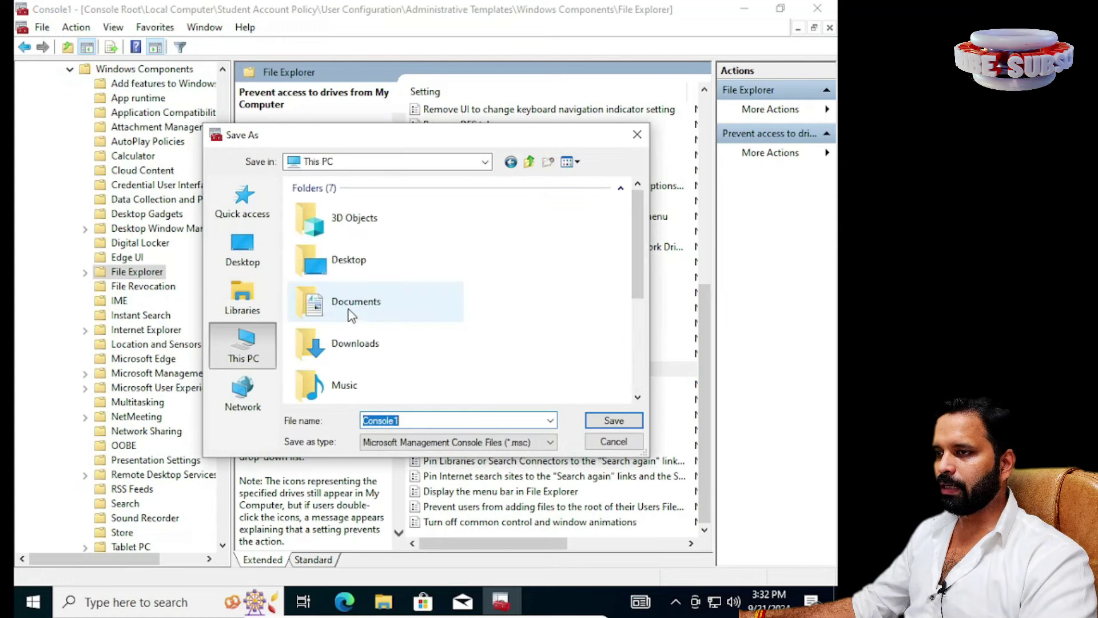
scroll(352, 323, "down", 3)
double_click(369, 346)
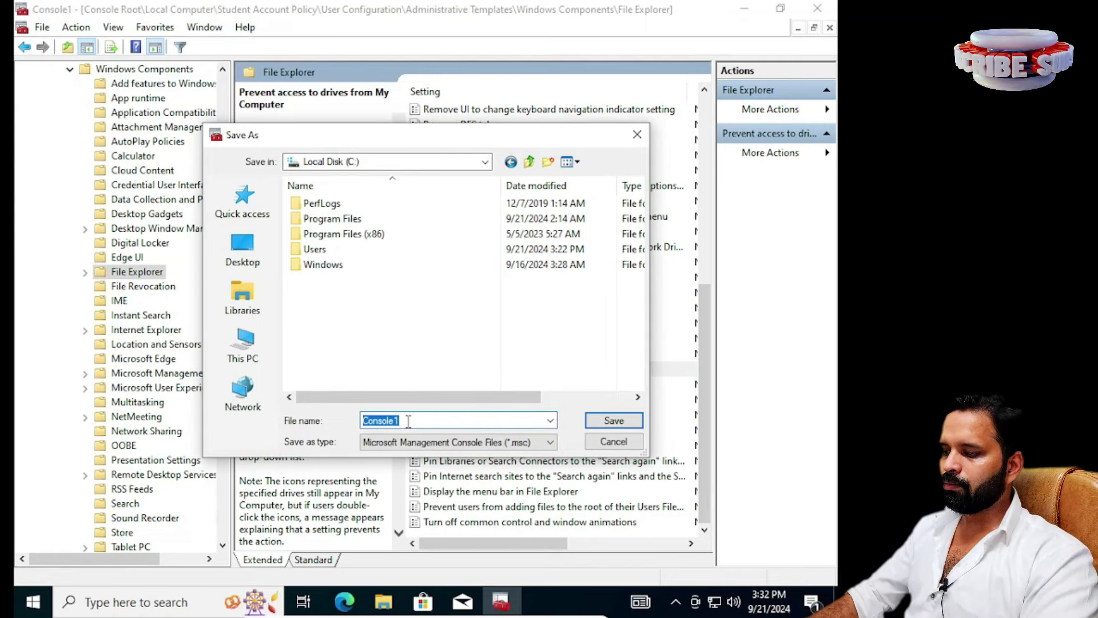
type("Student")
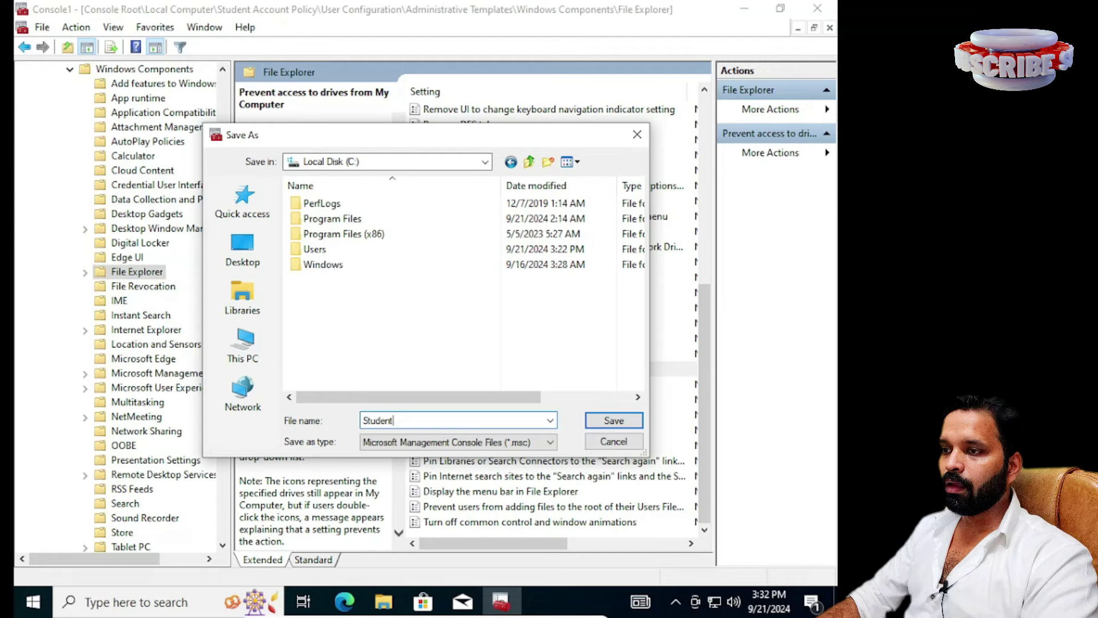
type(" Accoun")
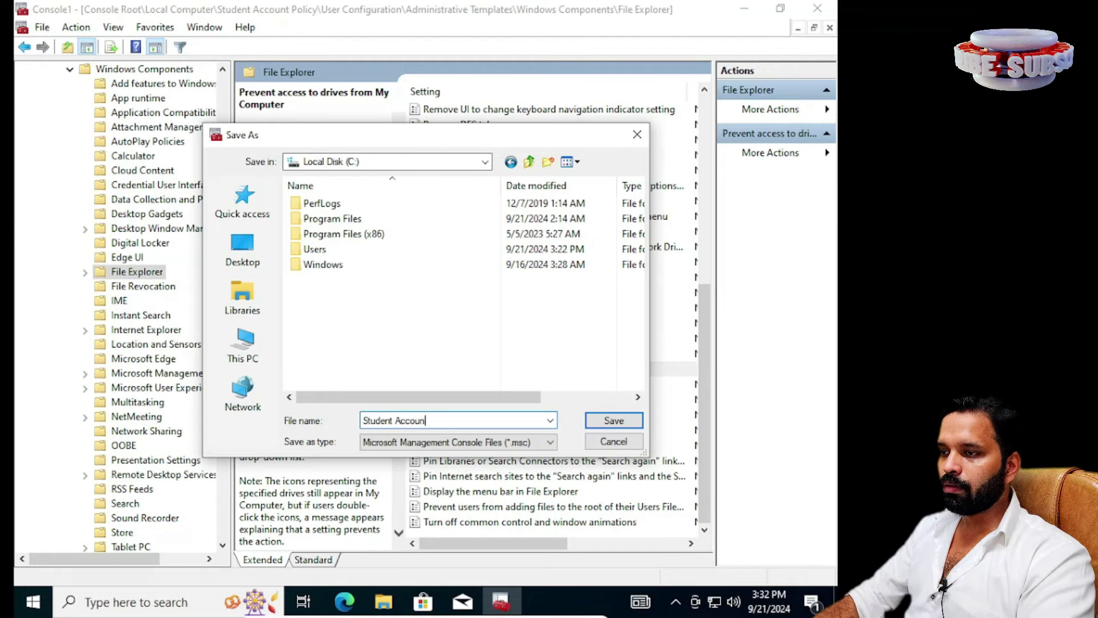
type("t Restrictions")
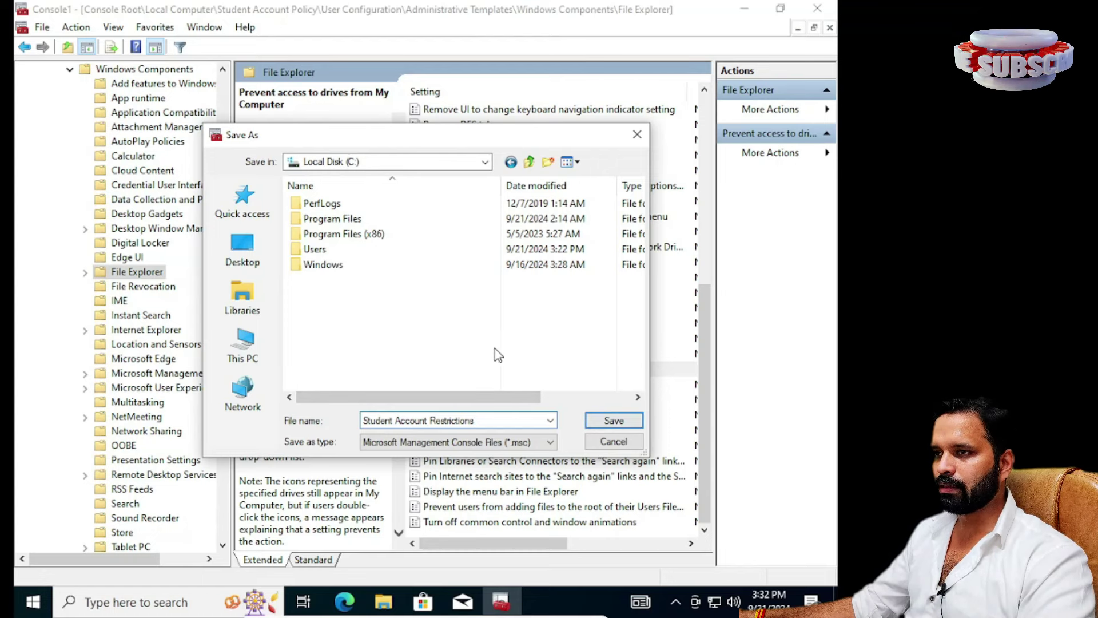
left_click(615, 423)
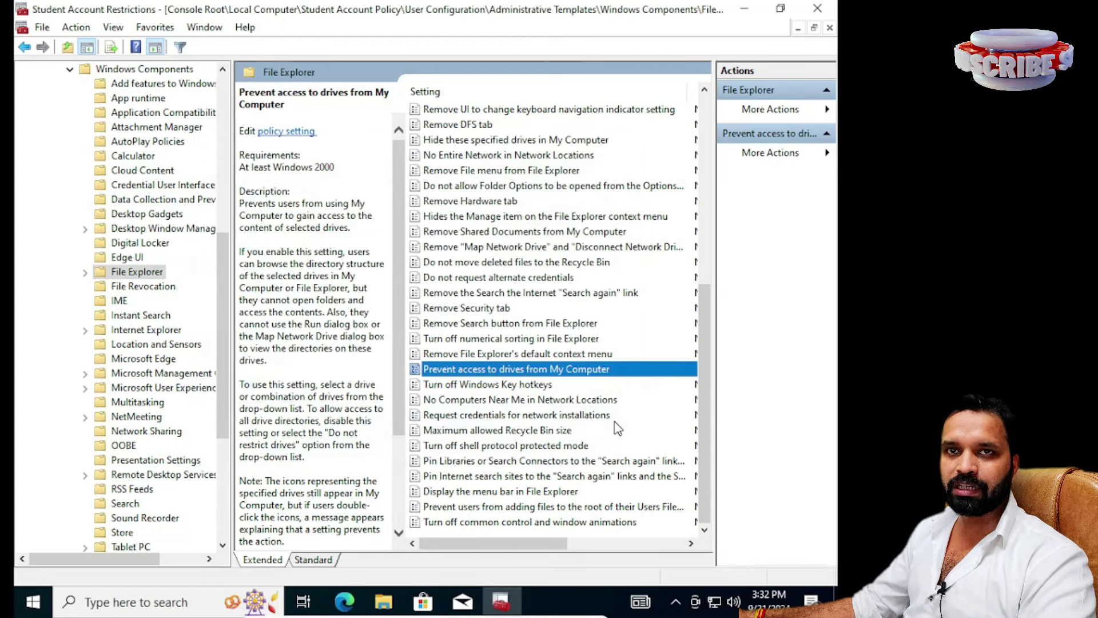
left_click(817, 9)
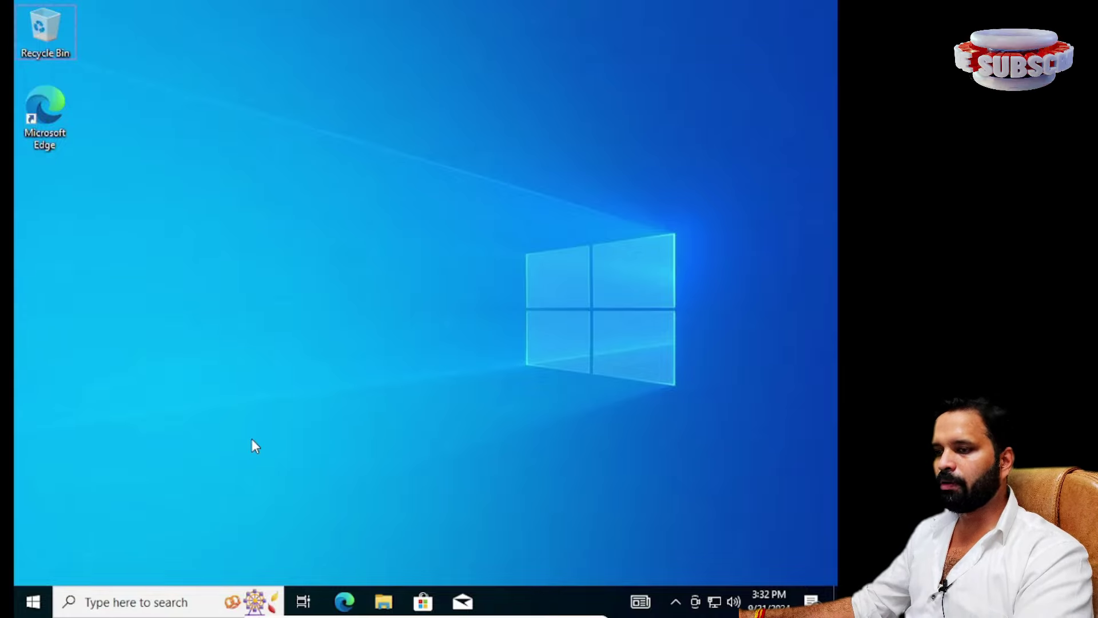
Test command prompt access from the current account by running cmd, and close its window.
key("super+r")
type("cmd")
key("Return")
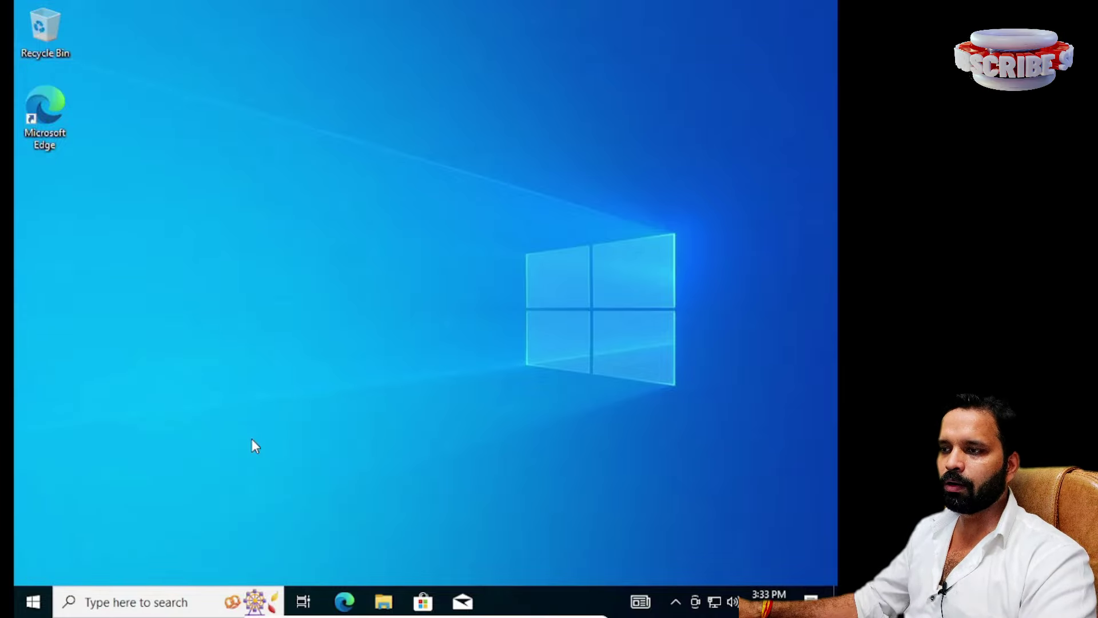
left_click(812, 54)
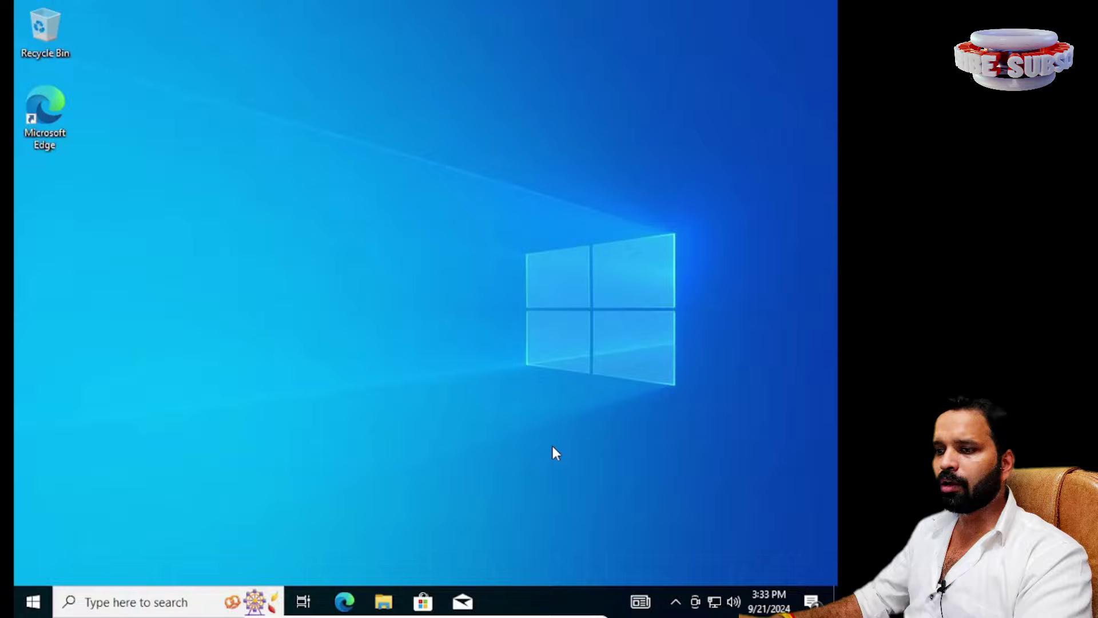
Test registry editor access from the current account by running regedit, and close it.
key("super+r")
type("regi")
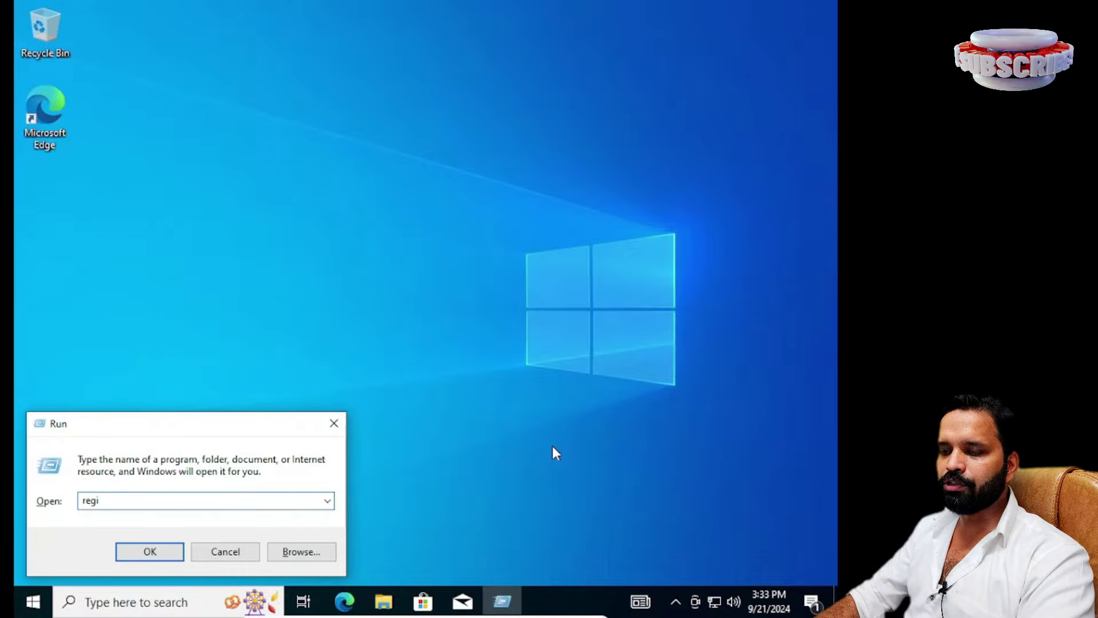
key("BackSpace")
type("edit")
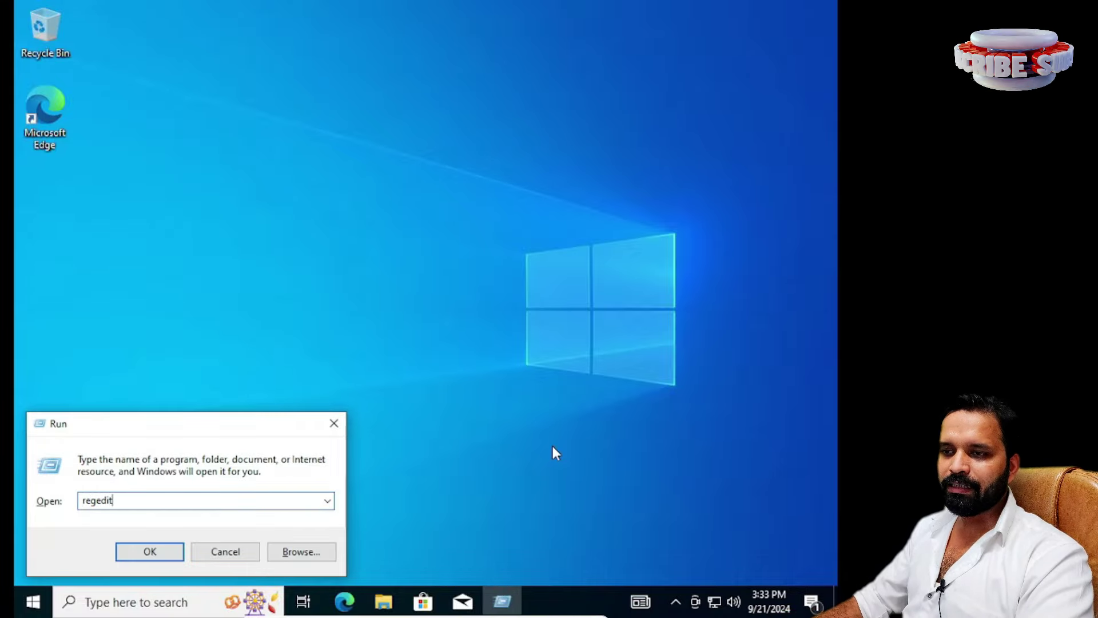
key("Return")
left_click(381, 408)
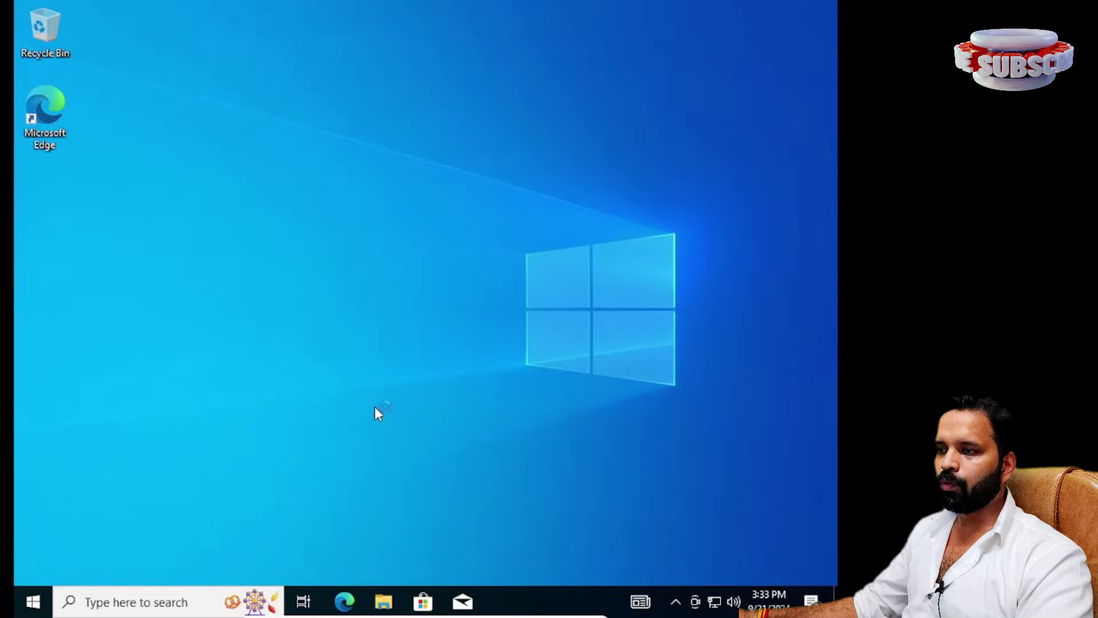
left_click(668, 77)
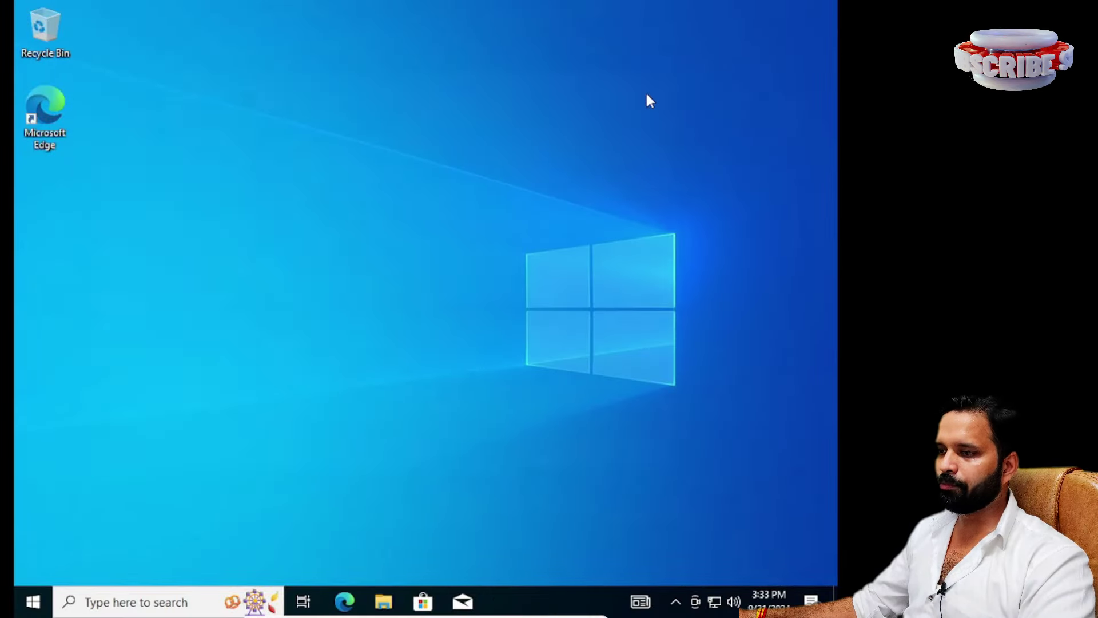
Test whether Task Manager opens on the current account, and close it.
right_click(530, 598)
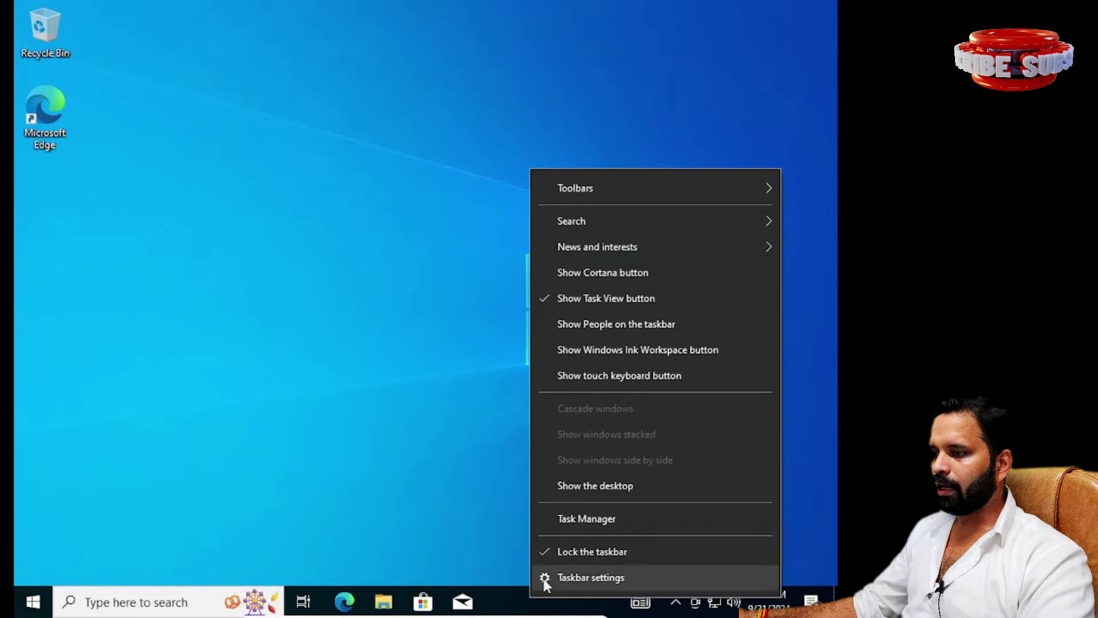
left_click(578, 522)
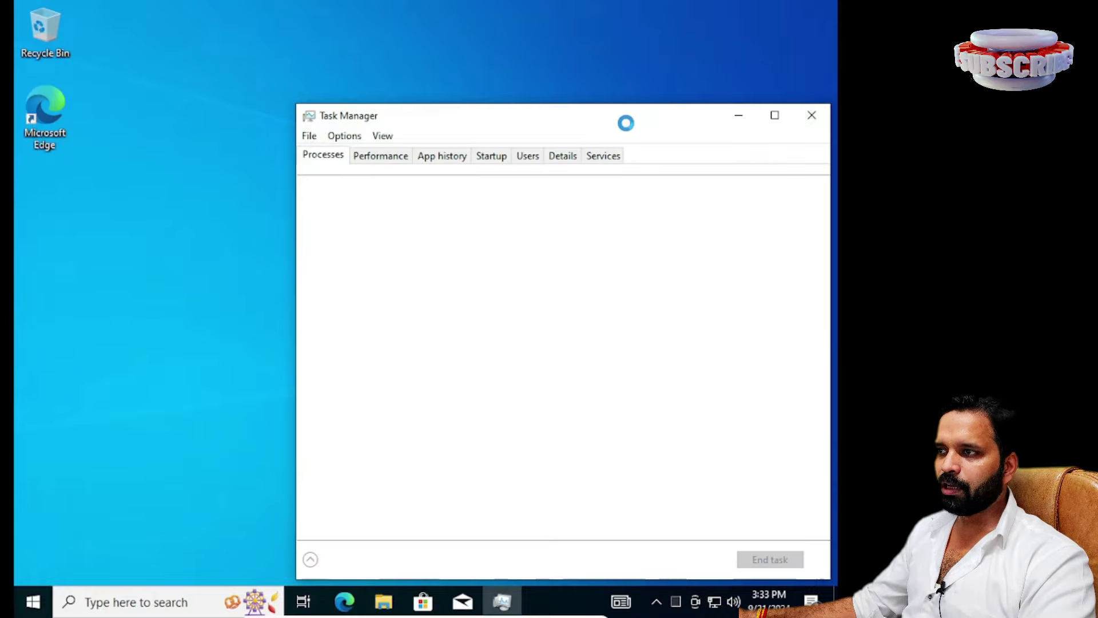
left_click_drag(627, 127, 498, 114)
left_click(679, 97)
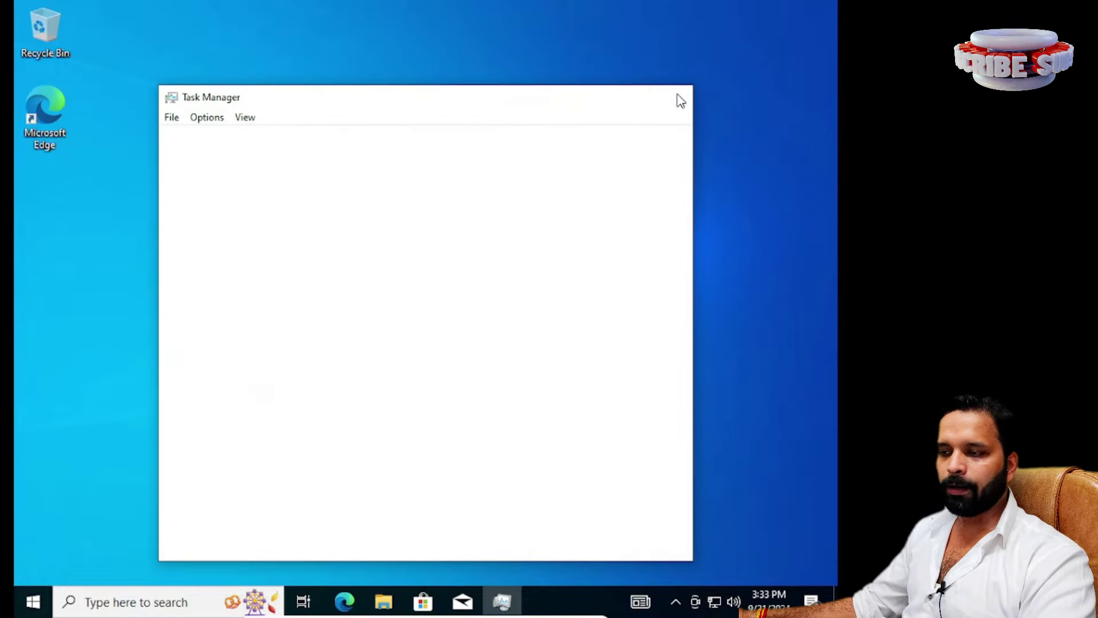
Test Control Panel access from the current account by running control, and close the window.
key("super+r")
type("control")
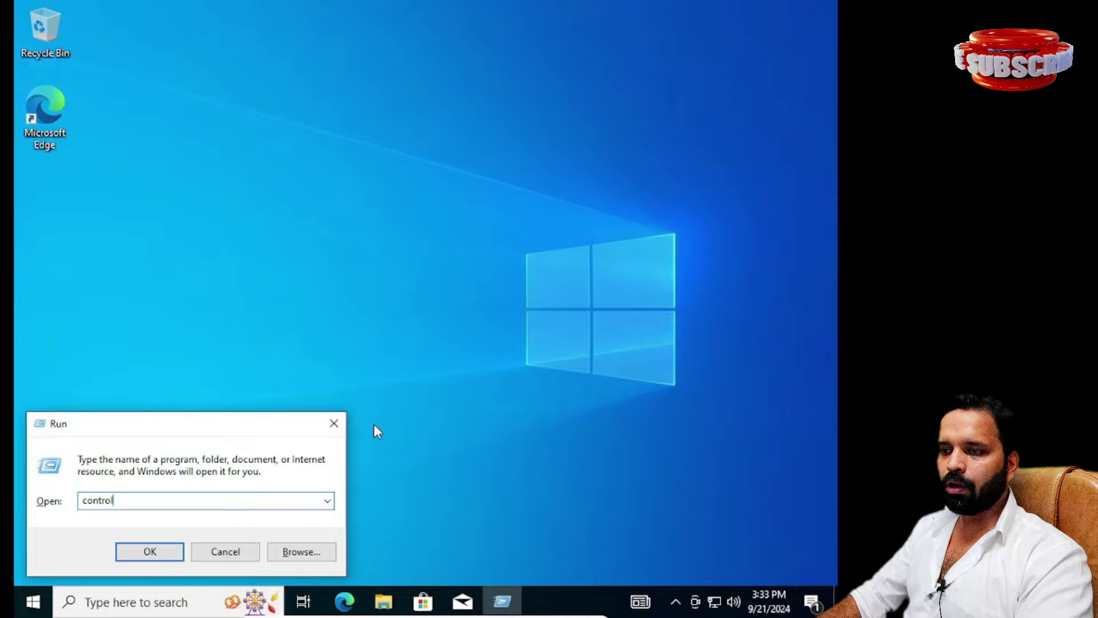
key("Return")
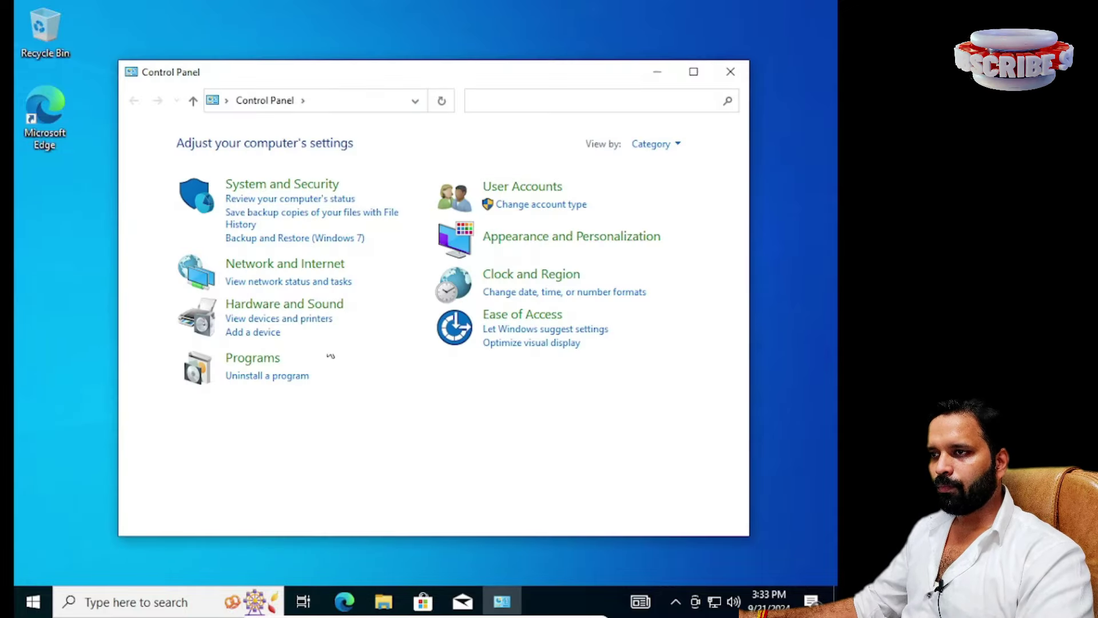
left_click(730, 72)
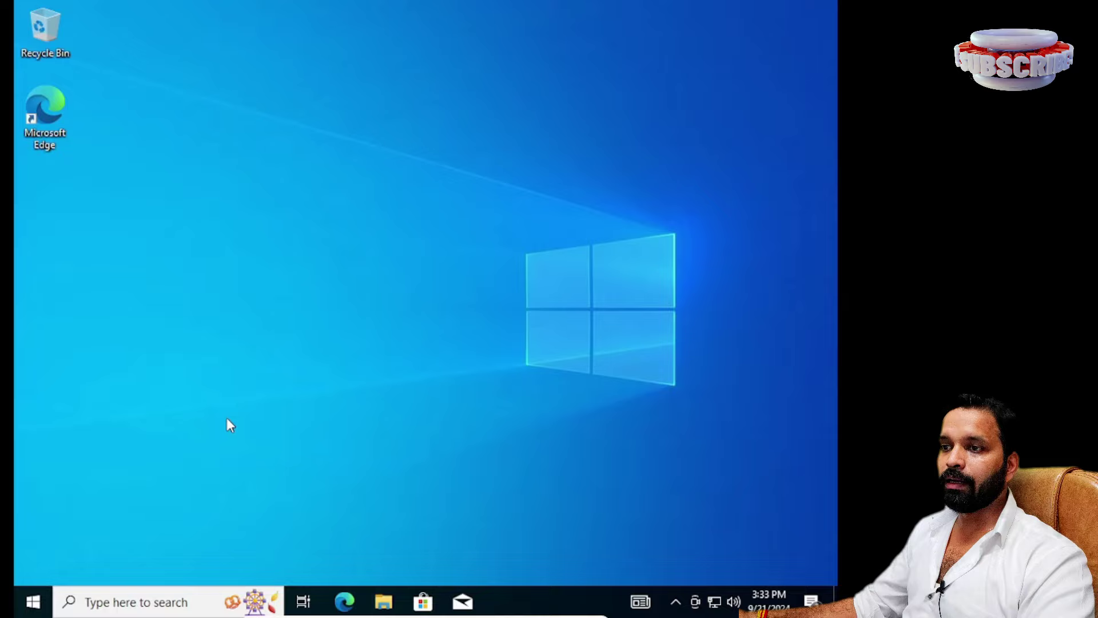
Test access to Local Disk (C:) in File Explorer on the current account, and close the window.
key("super+e")
left_click(143, 329)
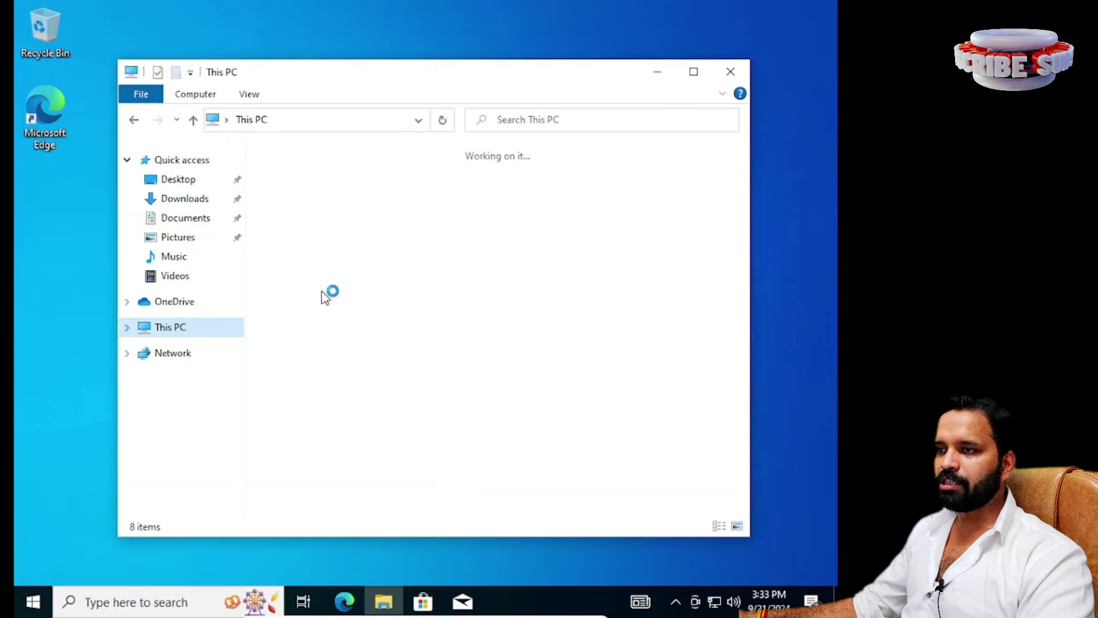
double_click(311, 388)
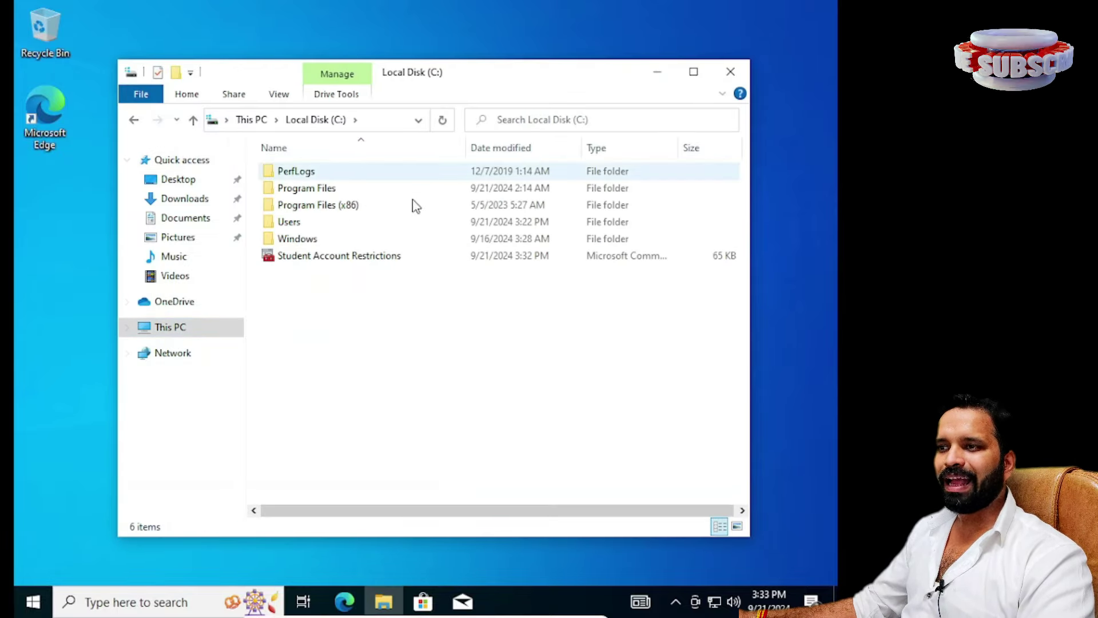
left_click(738, 75)
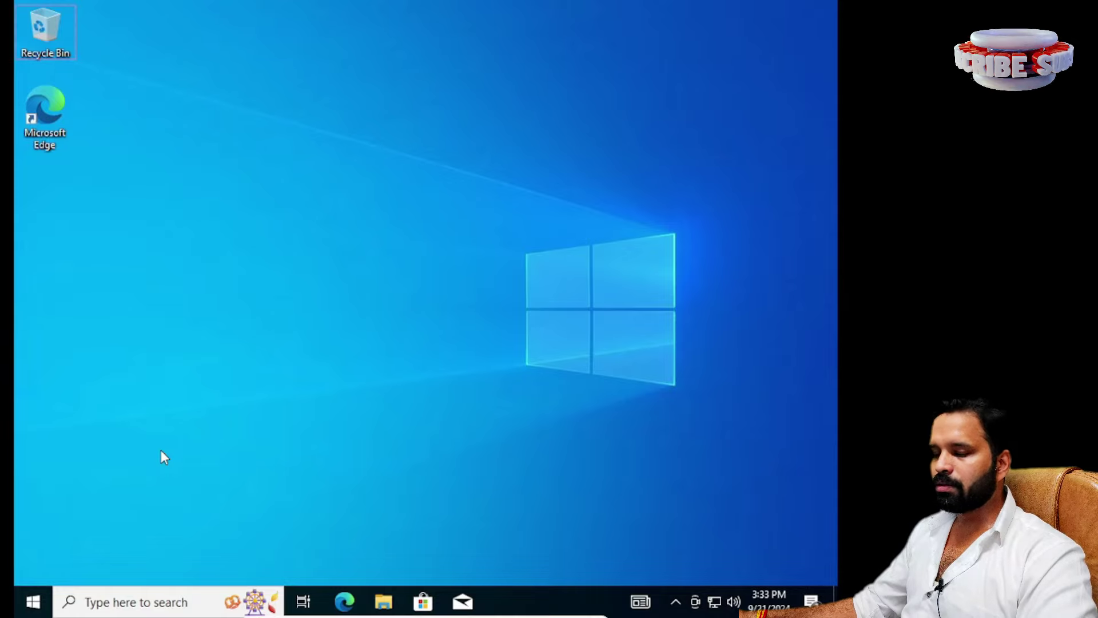
Sign out of the current Windows account and sign in to the Student Account.
key("super+x")
mouse_move(68, 579)
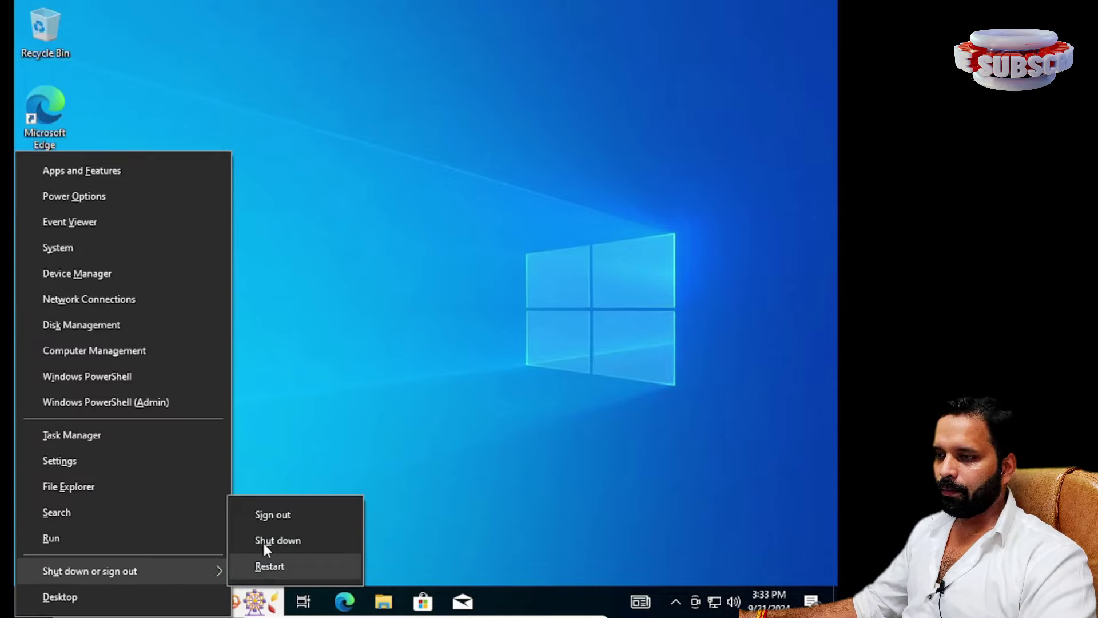
left_click(272, 517)
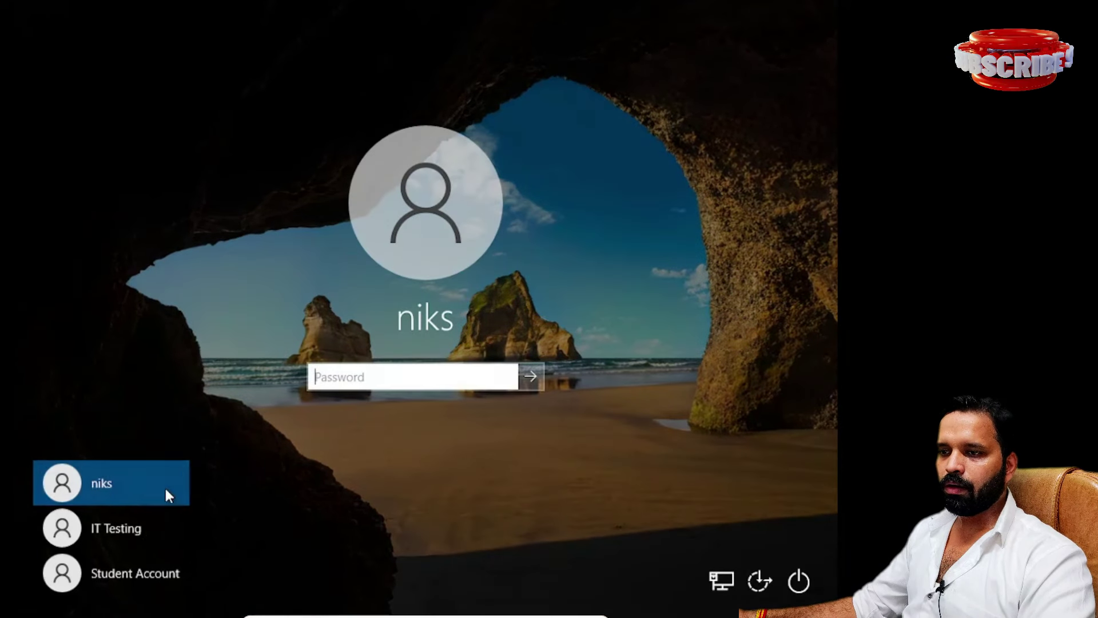
left_click(147, 578)
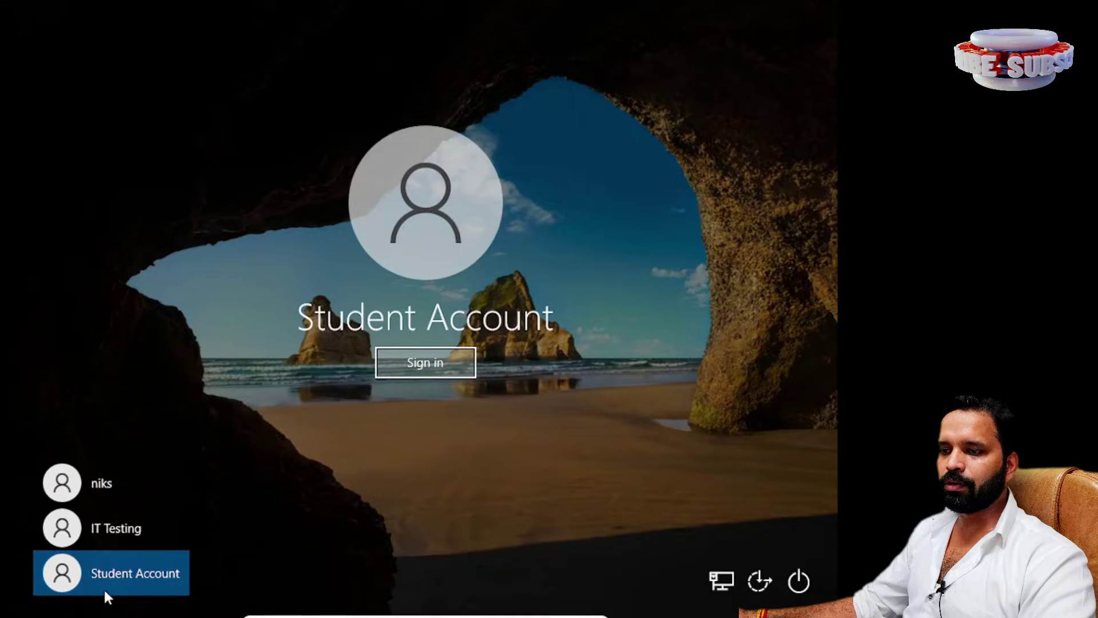
left_click(435, 366)
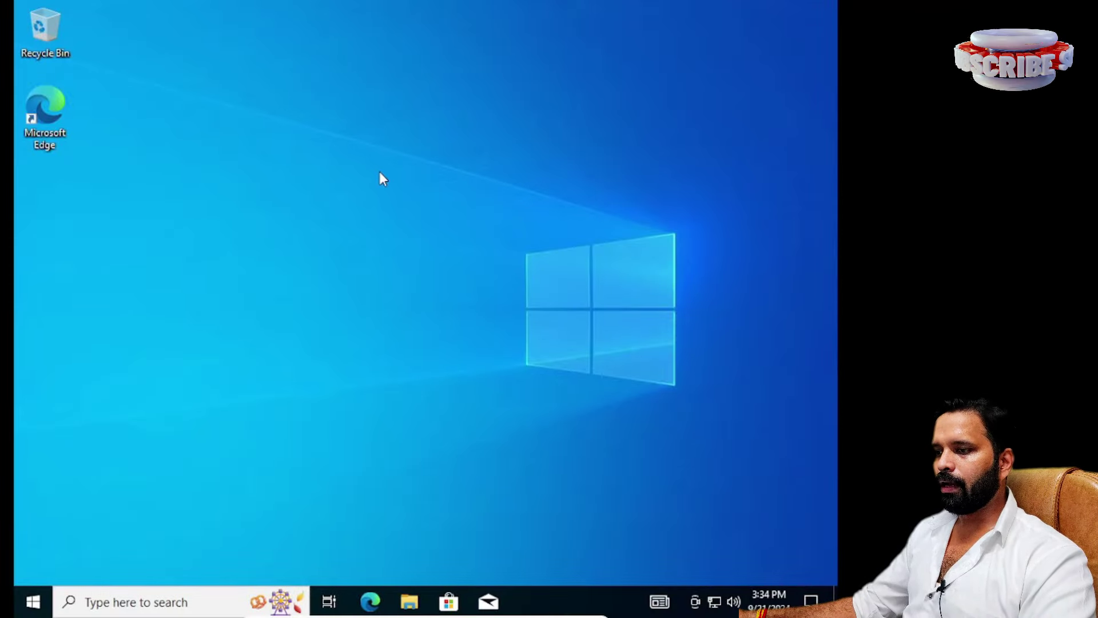
Test command prompt access from the Student Account by running cmd.
key("super+r")
type("cmd")
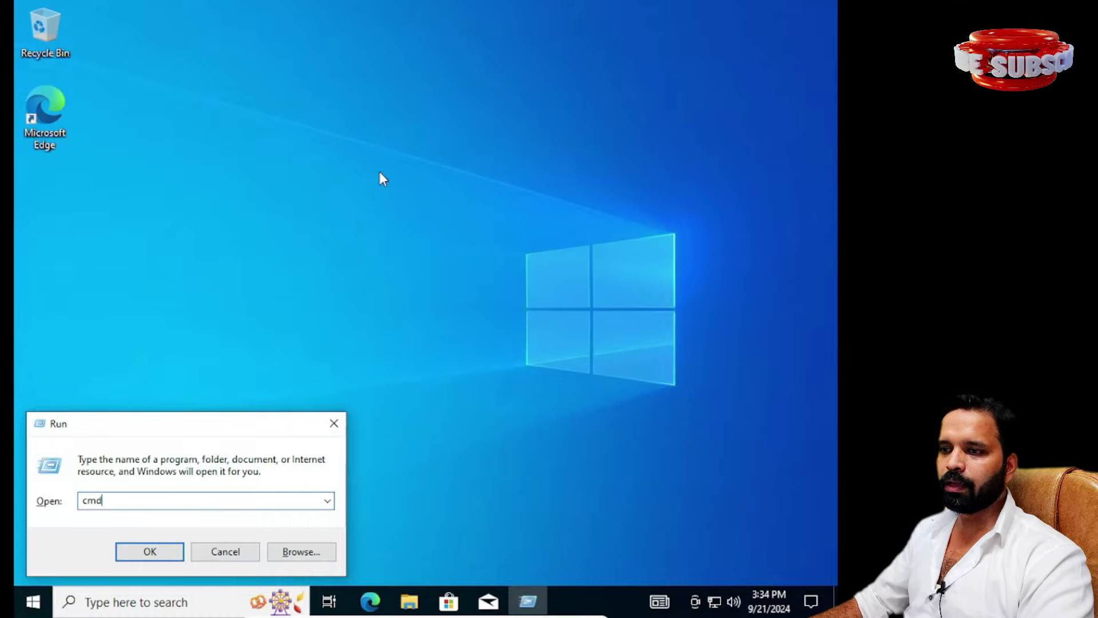
key("Return")
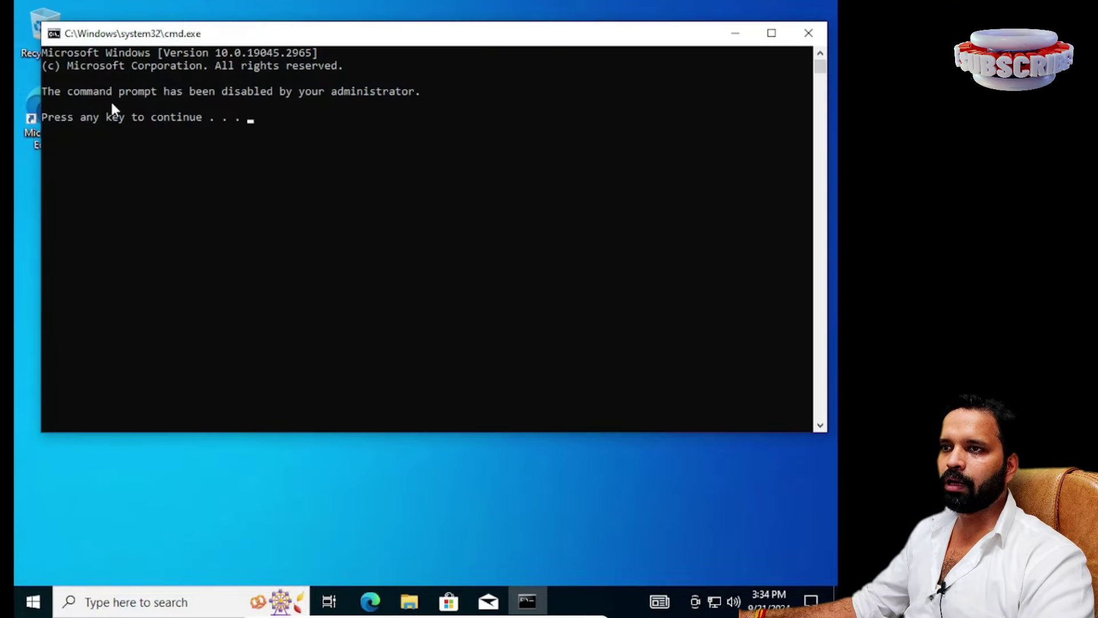